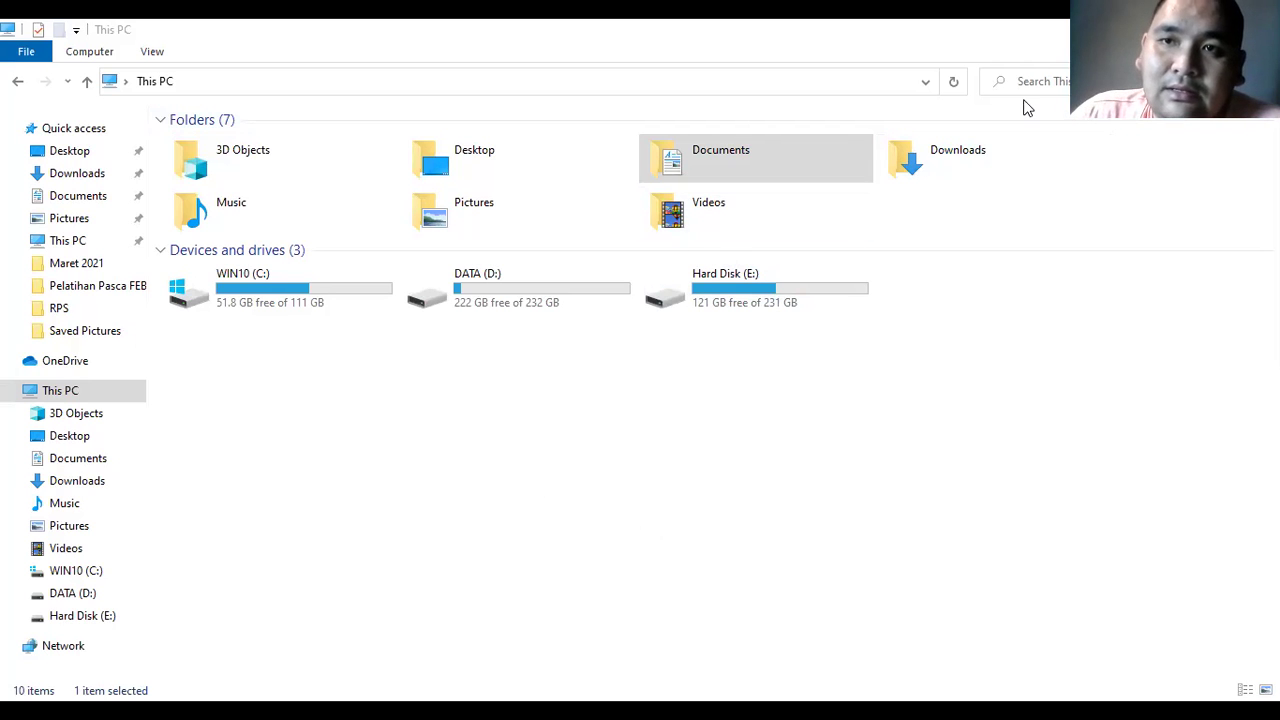
Step: Circle the C, D and E drives in red pen and mark the capacity figures beneath them
mouse_move(158, 290)
left_mouse_down()
mouse_move(183, 245)
mouse_move(364, 222)
mouse_move(345, 362)
mouse_move(160, 318)
mouse_move(150, 275)
left_mouse_up()
mouse_move(432, 260)
left_mouse_down()
mouse_move(562, 214)
mouse_move(645, 288)
mouse_move(465, 320)
mouse_move(420, 262)
left_mouse_up()
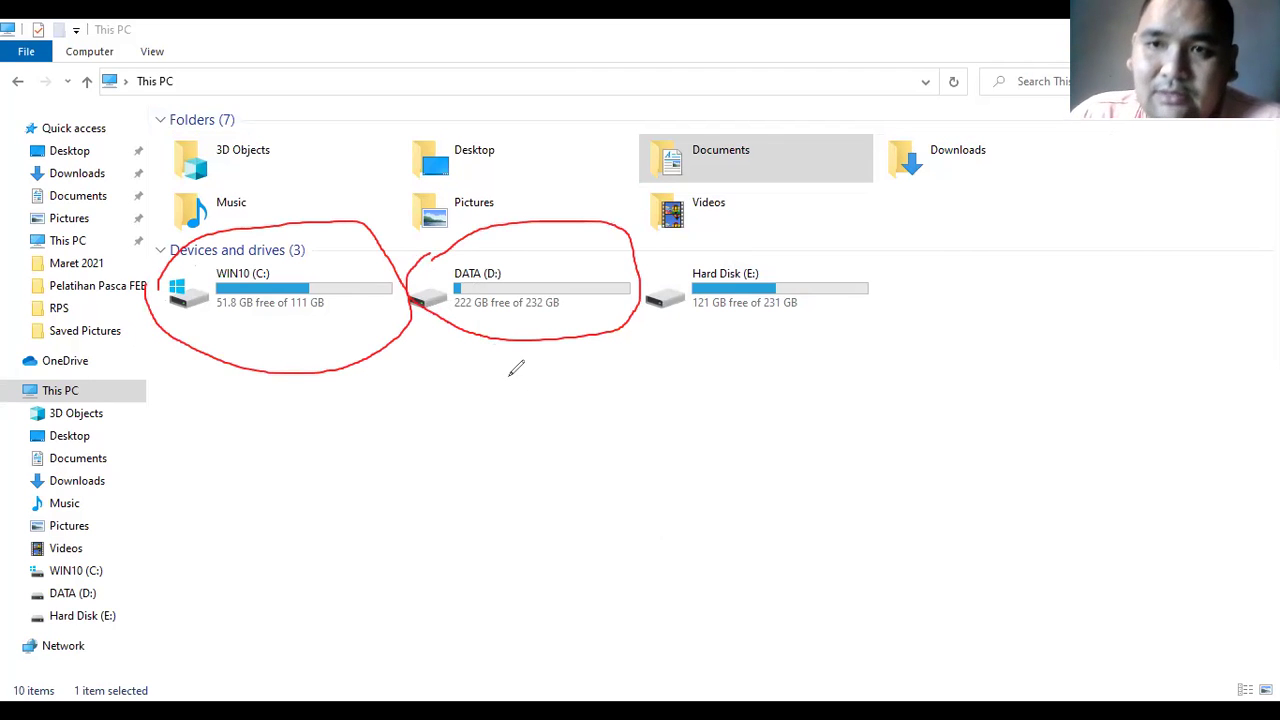
mouse_move(668, 345)
left_mouse_down()
mouse_move(749, 218)
mouse_move(905, 300)
mouse_move(763, 354)
mouse_move(673, 346)
left_mouse_up()
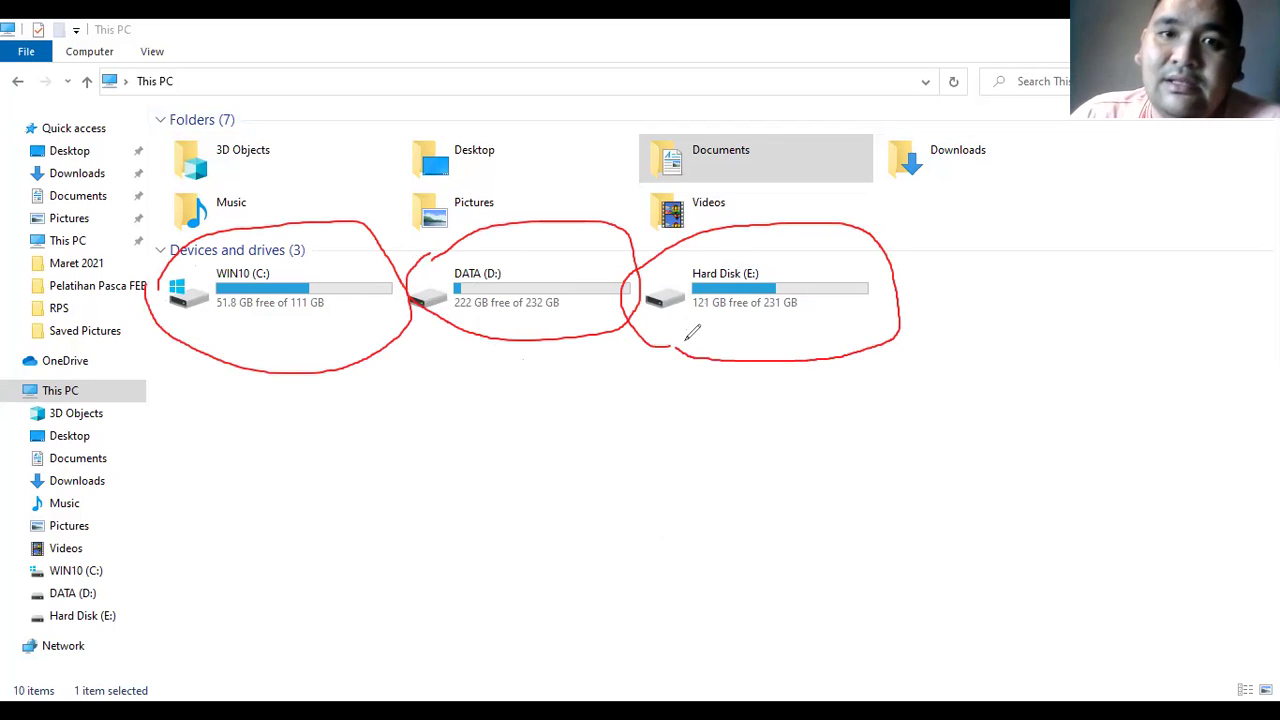
left_click_drag(289, 325, 318, 325)
left_click_drag(519, 318, 566, 317)
left_click_drag(764, 322, 814, 312)
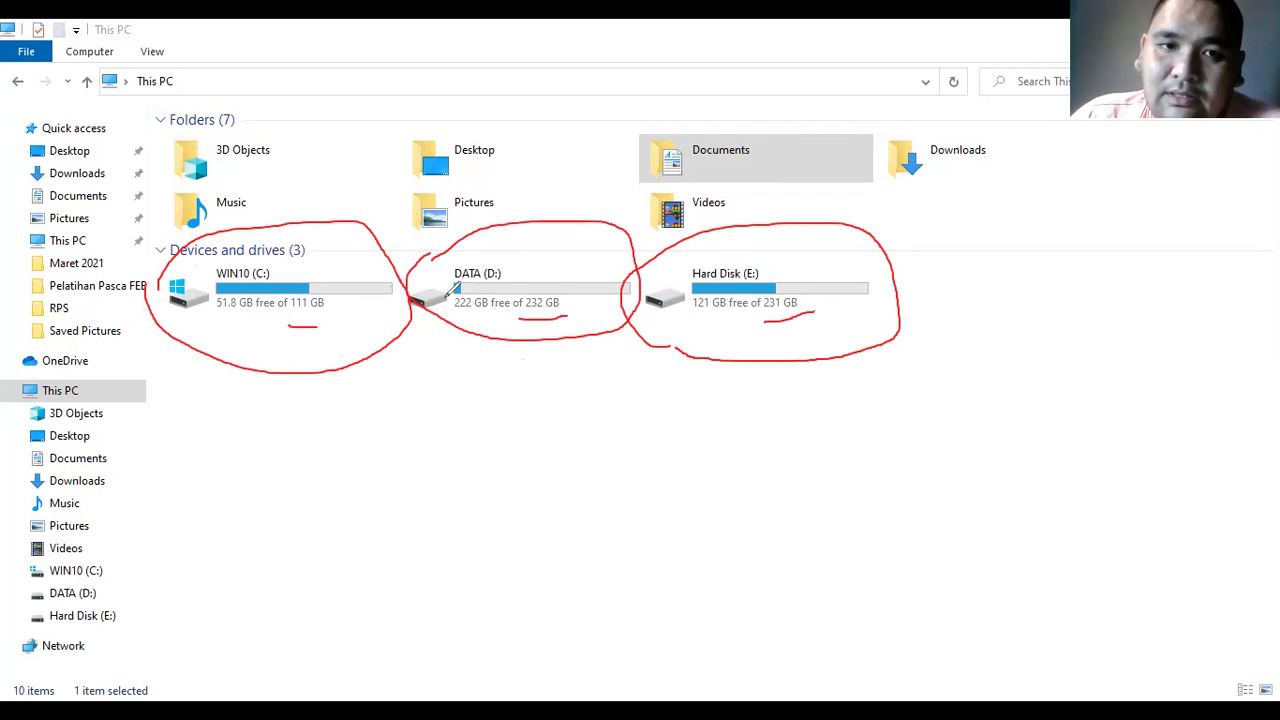
mouse_move(484, 322)
left_mouse_down()
mouse_move(506, 298)
mouse_move(568, 287)
mouse_move(545, 327)
mouse_move(520, 330)
left_mouse_up()
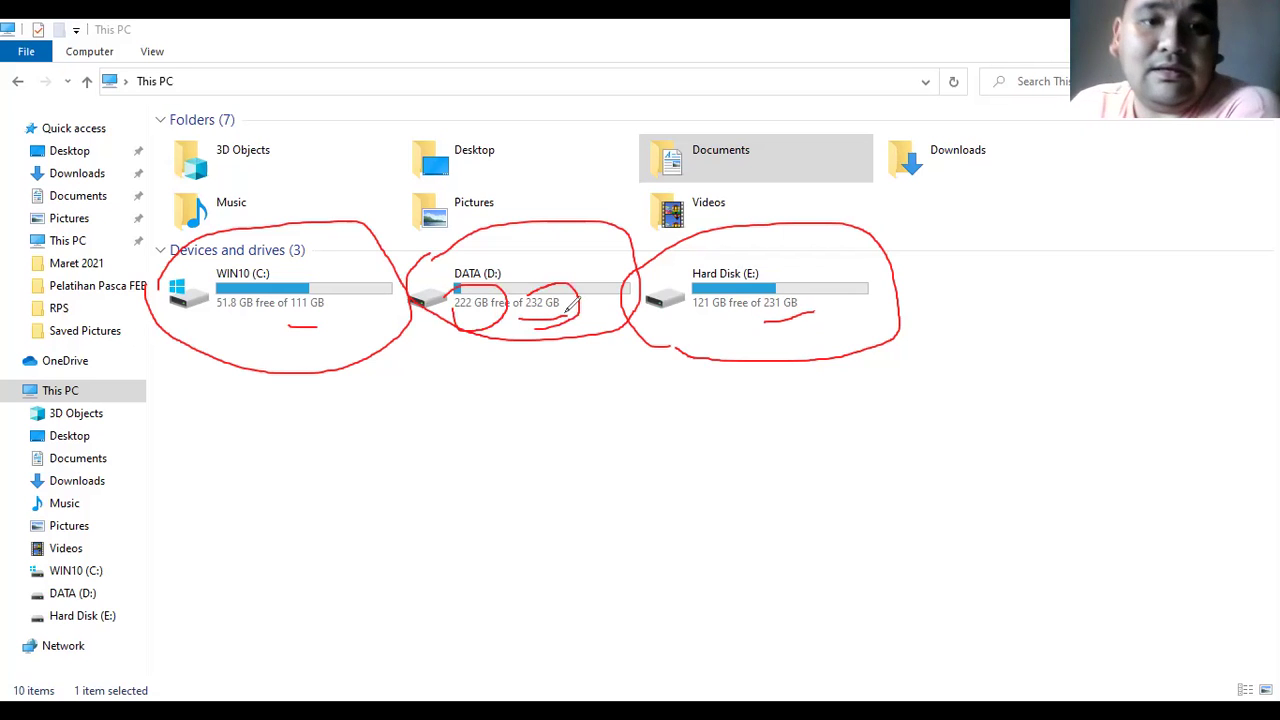
Step: Handwrite a circled "G Drive" below the drives with an arrow to a drawn rectangle, and clear the drawings
mouse_move(190, 416)
left_mouse_down()
mouse_move(228, 387)
mouse_move(357, 381)
mouse_move(210, 418)
mouse_move(262, 437)
mouse_move(398, 432)
mouse_move(462, 467)
mouse_move(453, 481)
left_mouse_up()
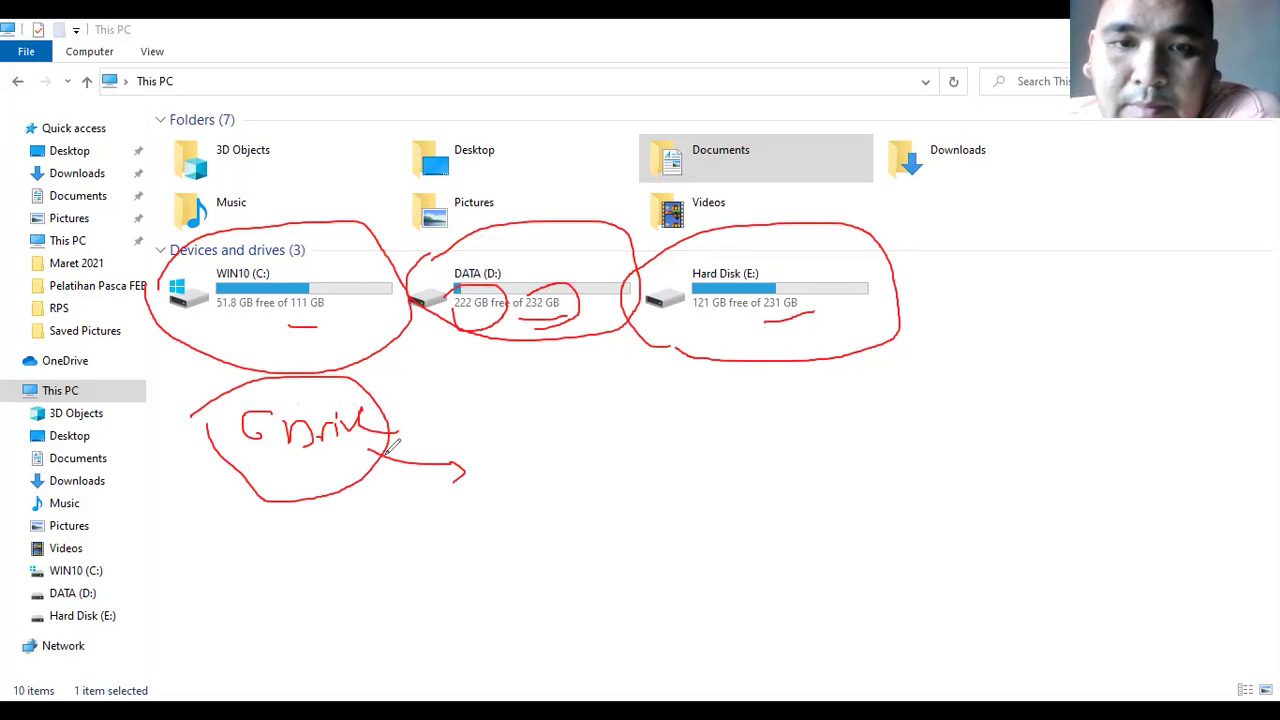
mouse_move(496, 403)
left_mouse_down()
mouse_move(491, 506)
mouse_move(700, 475)
mouse_move(576, 392)
left_mouse_up()
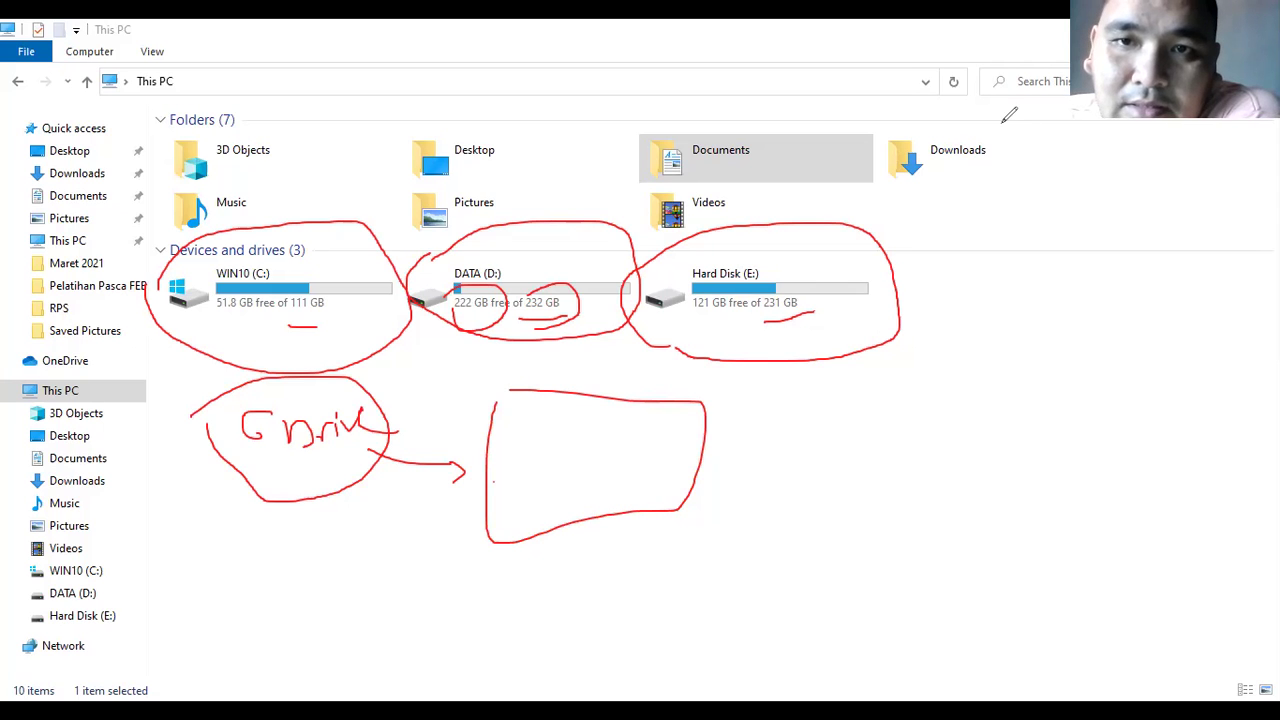
key("e")
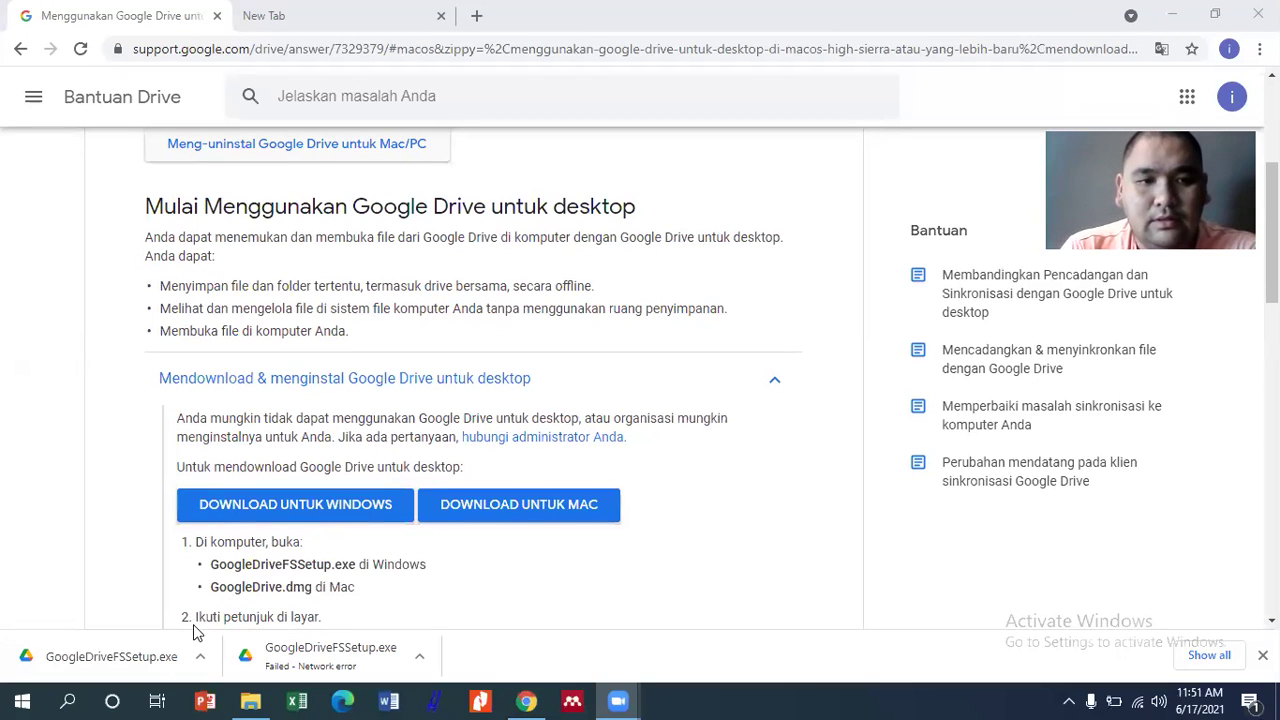
Step: Reveal the downloaded GoogleDriveFSSetup.exe in its folder and launch the installer
left_click(110, 657)
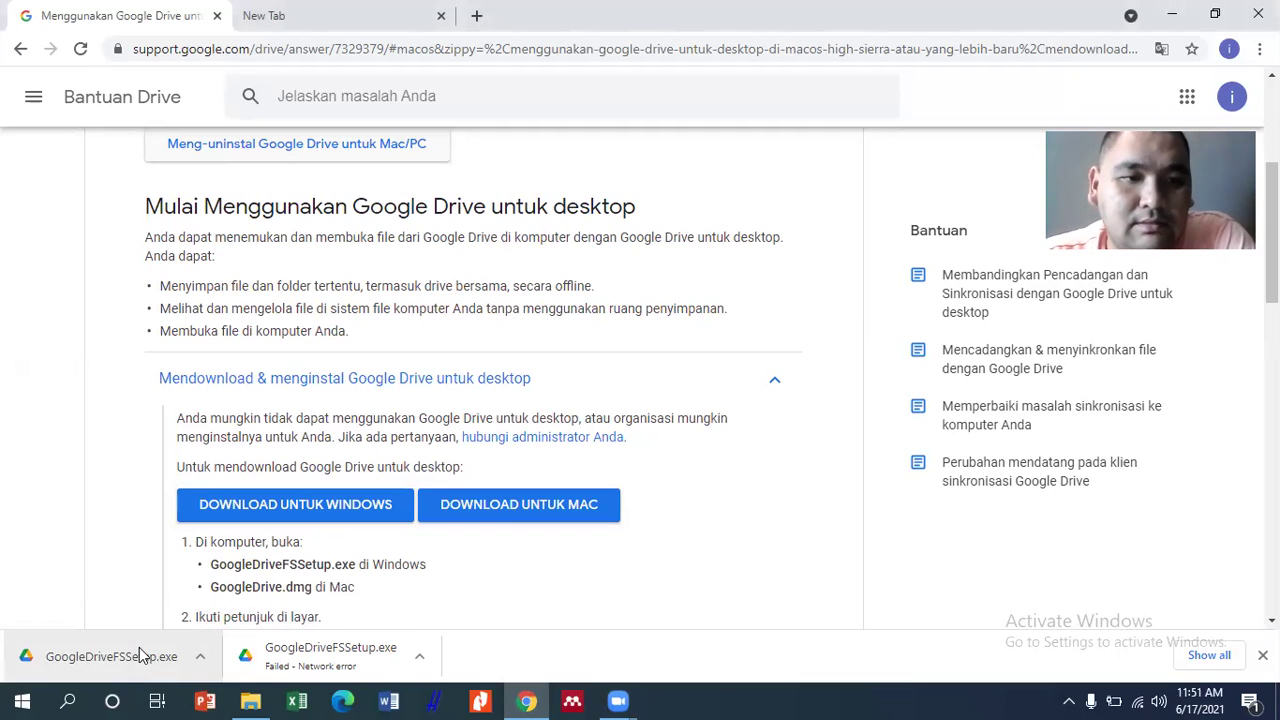
left_click(140, 655)
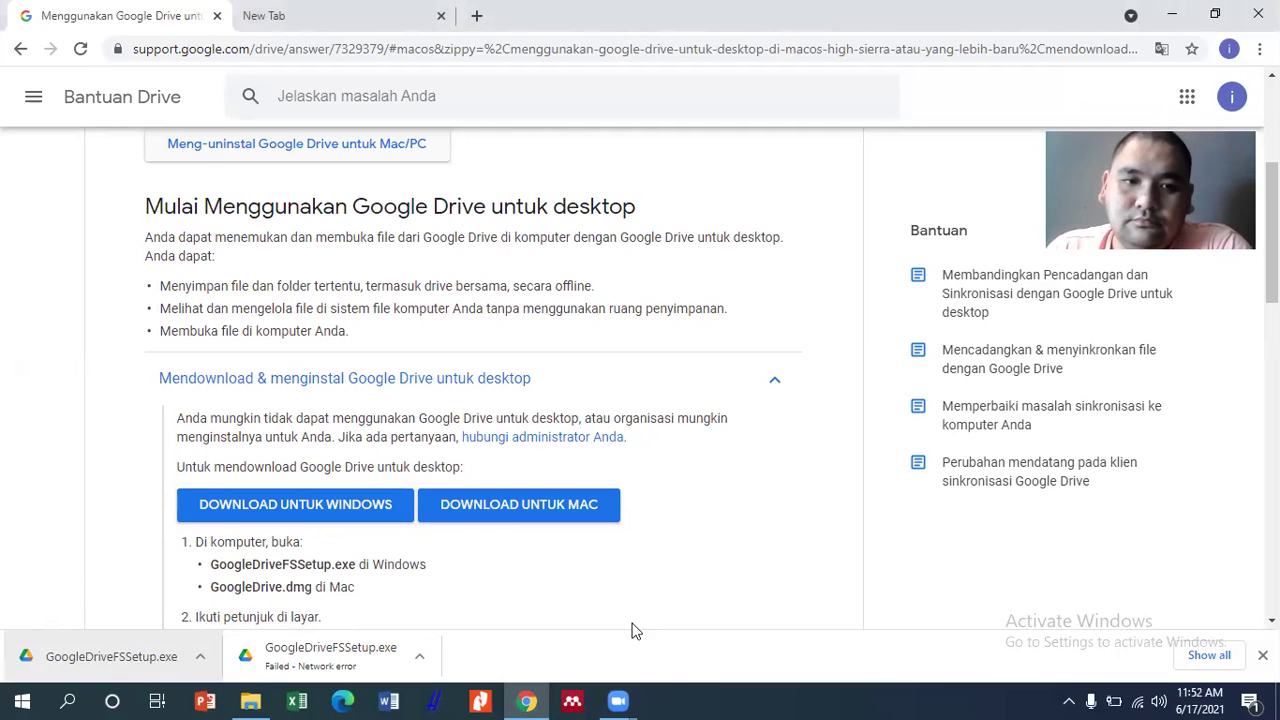
left_click(135, 654)
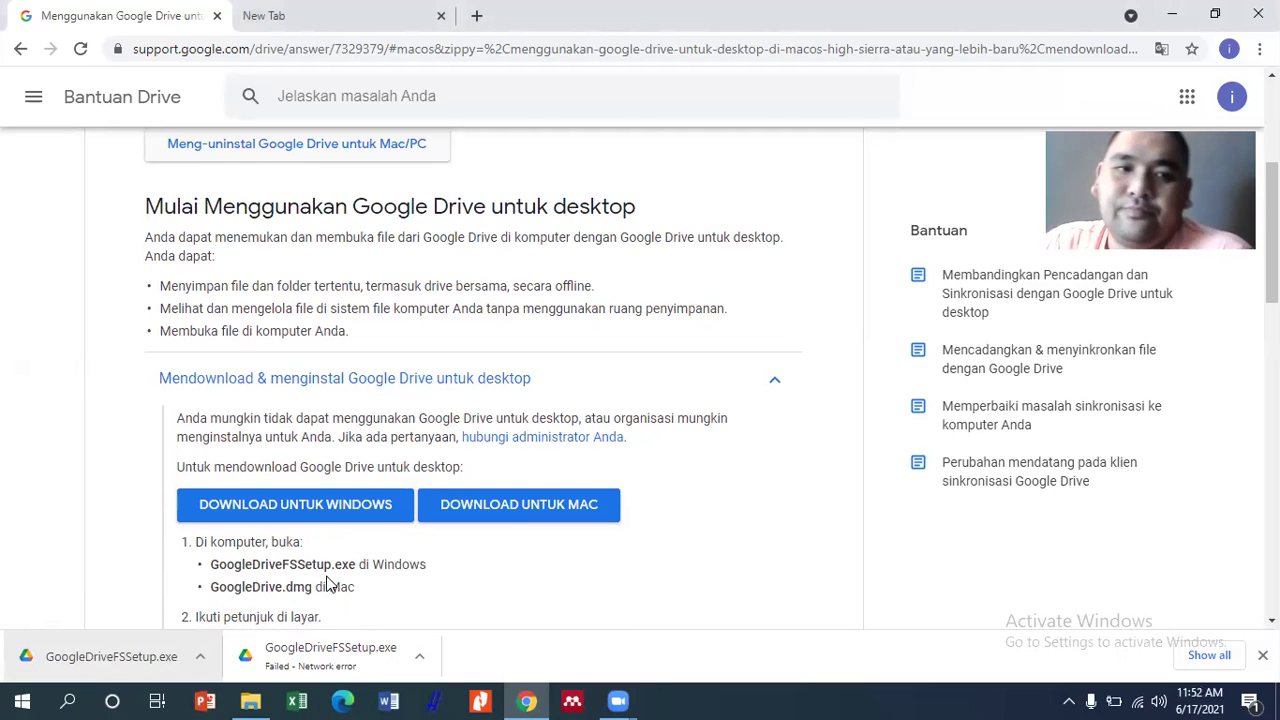
left_click(203, 657)
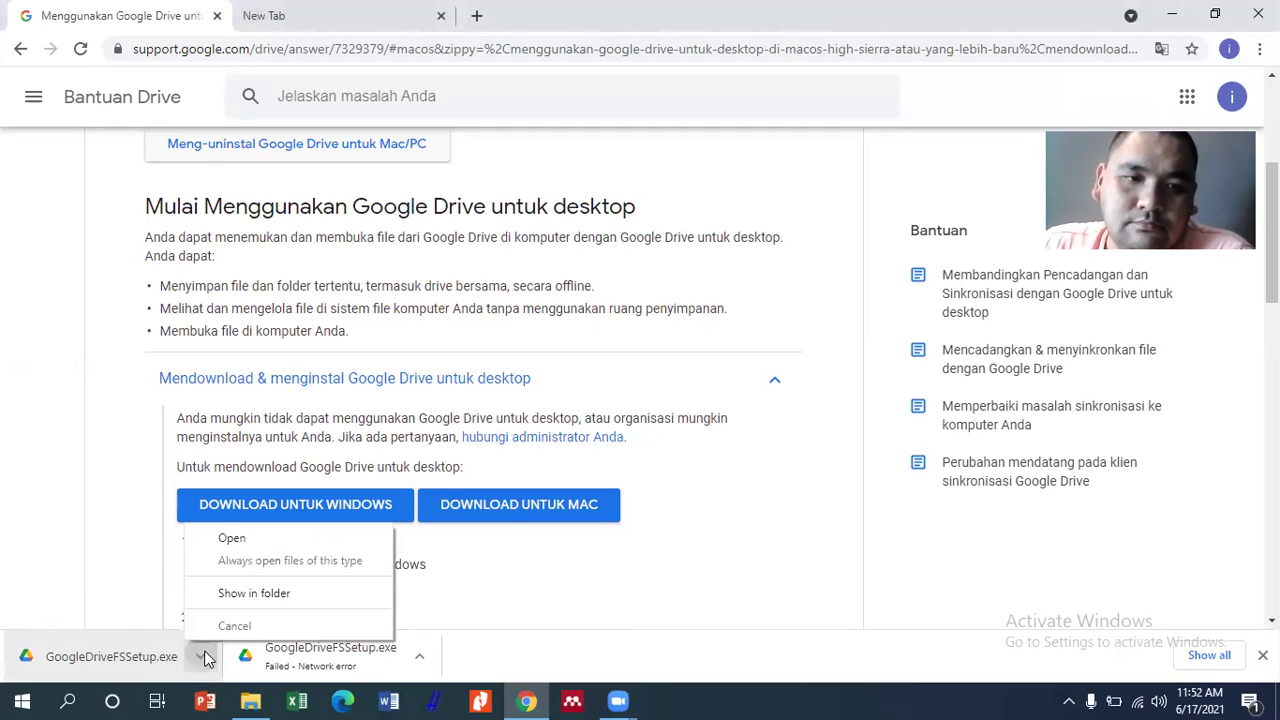
left_click(261, 599)
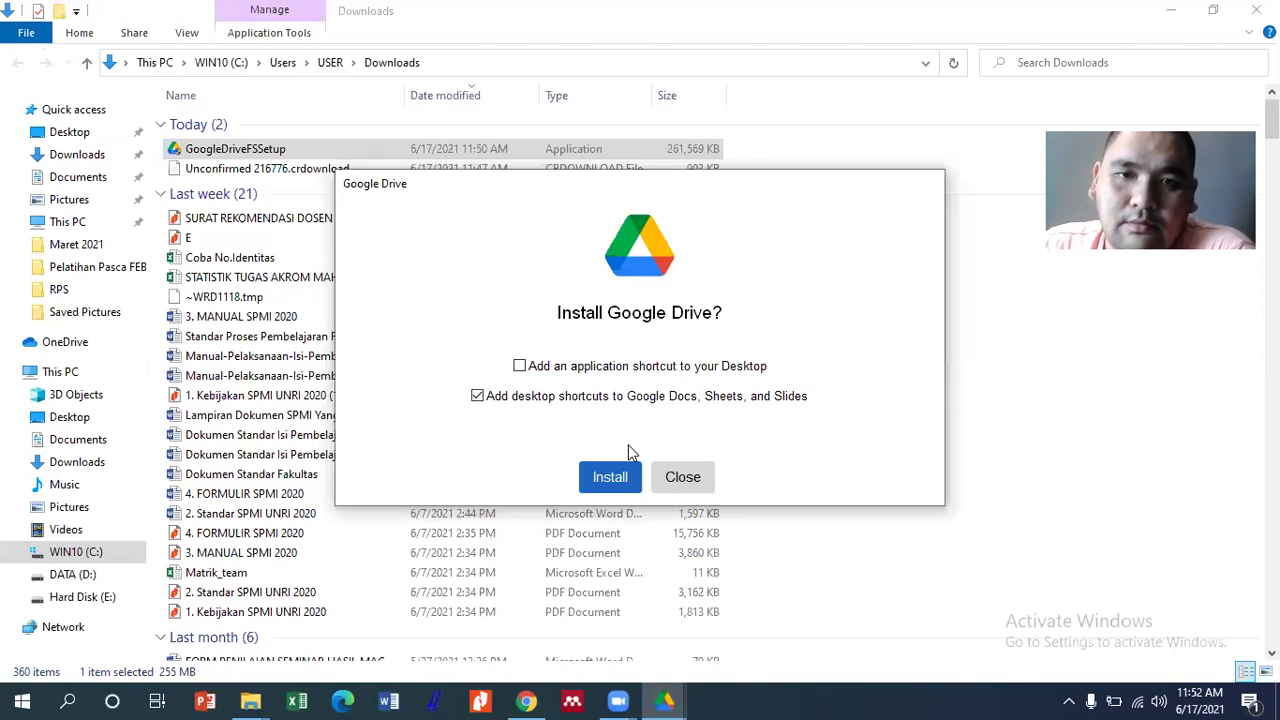
Step: Install Google Drive with a desktop application shortcut and desktop shortcuts to Google Docs, Sheets, and Slides
key("Return")
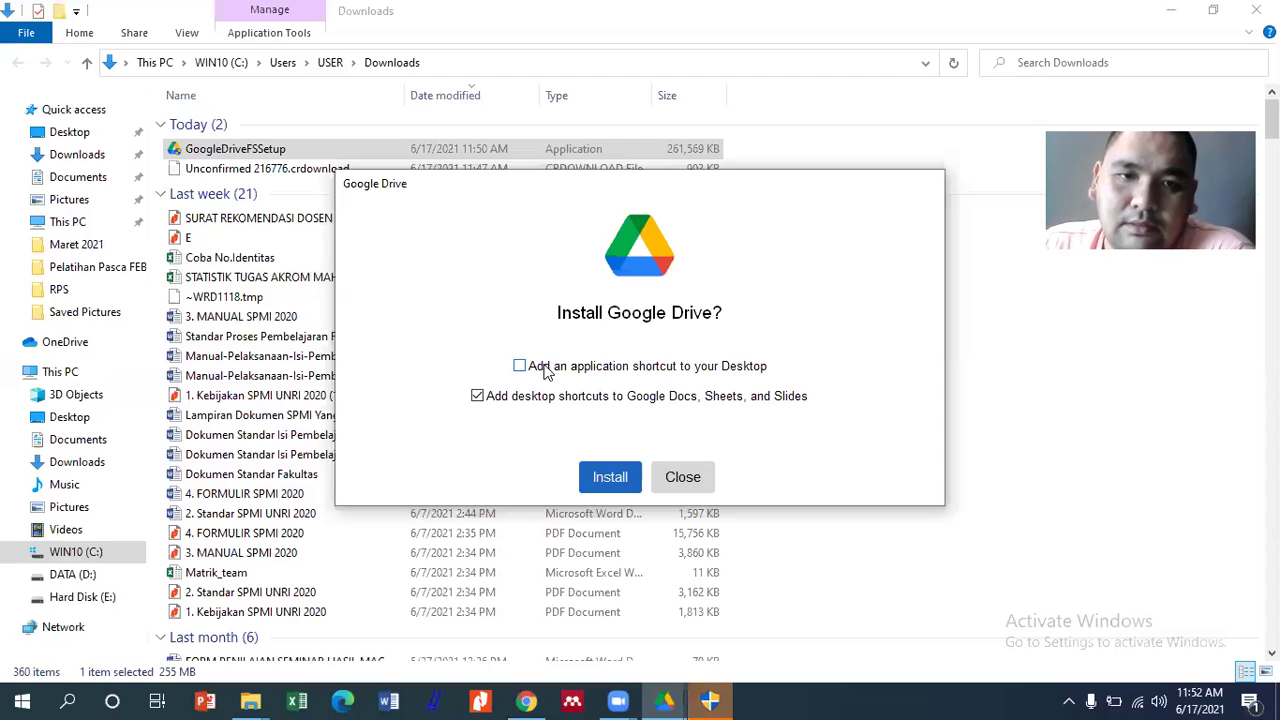
left_click(545, 368)
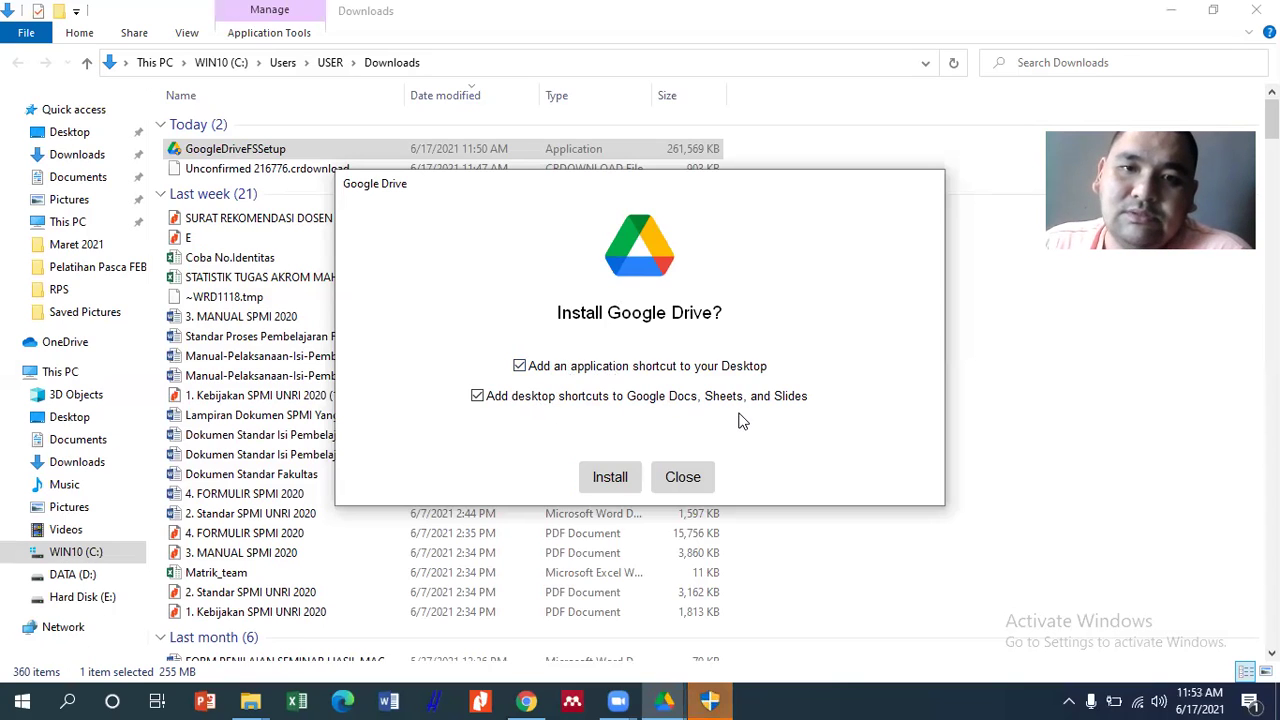
left_click(603, 473)
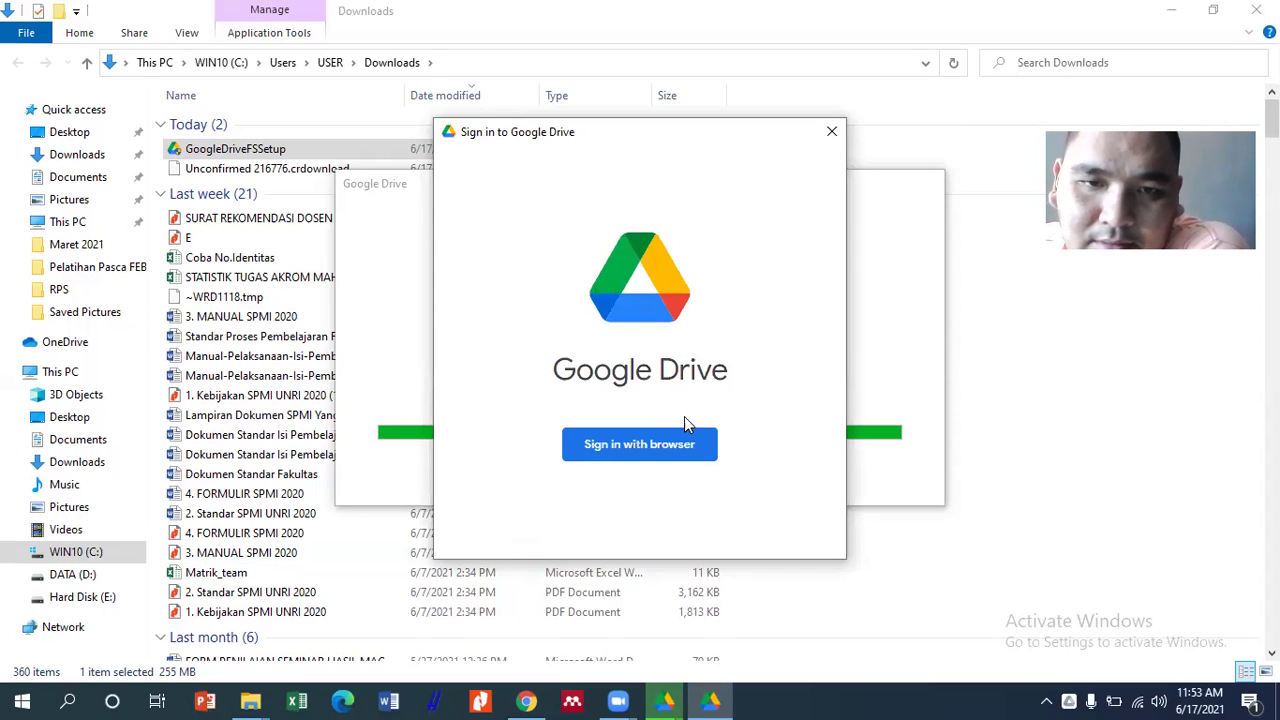
Step: Sign in to Google Drive for desktop through the browser with a listed Google account and allow the requested access
left_click(666, 444)
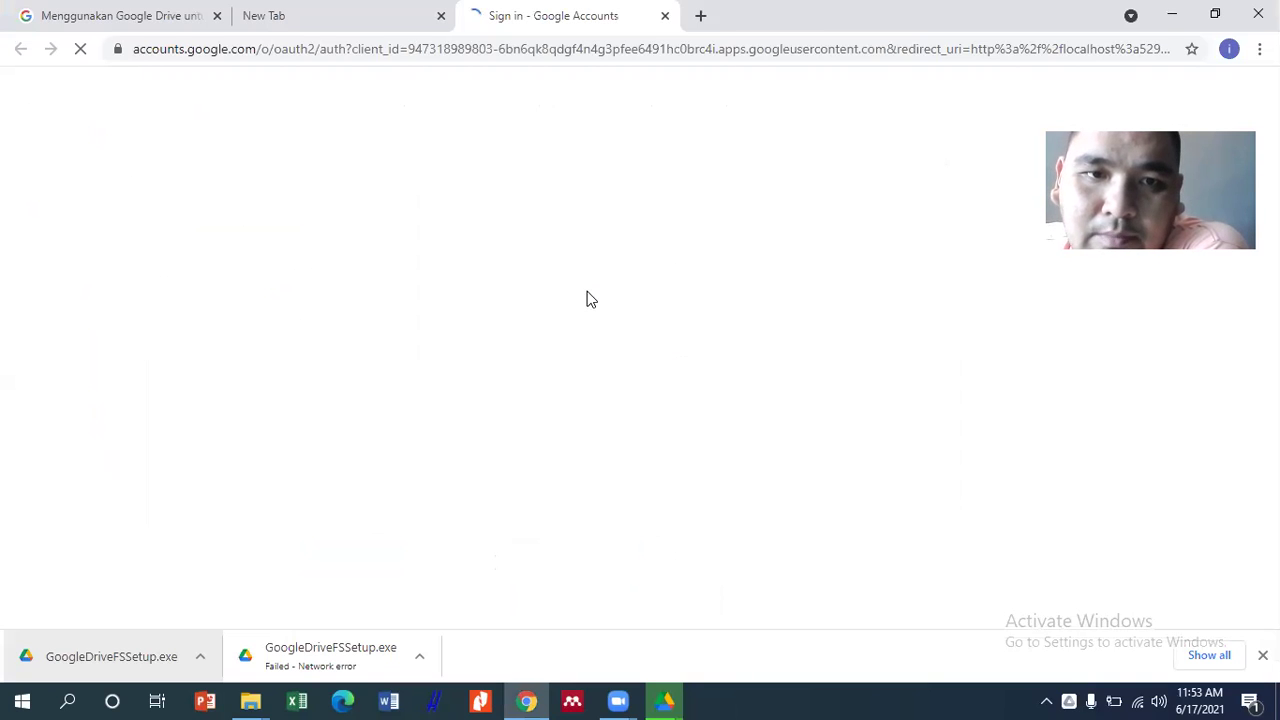
scroll(683, 371, "down", 3)
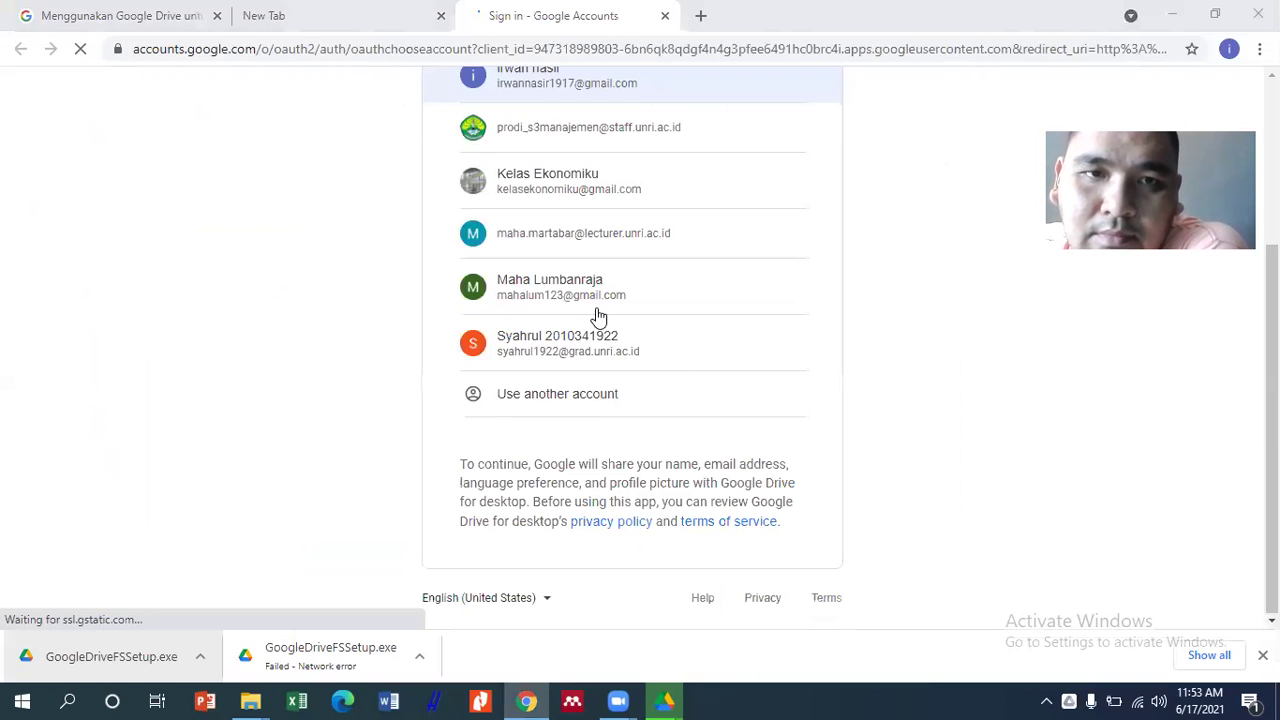
scroll(626, 340, "up", 3)
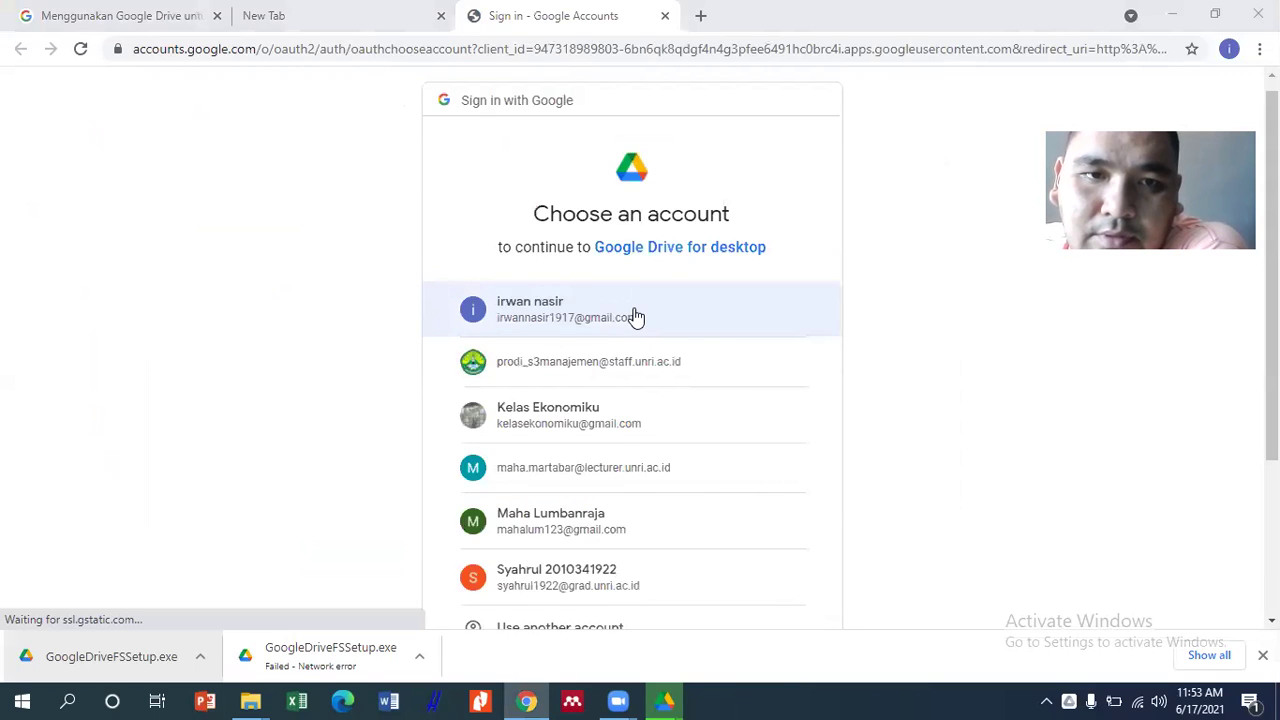
scroll(634, 314, "down", 3)
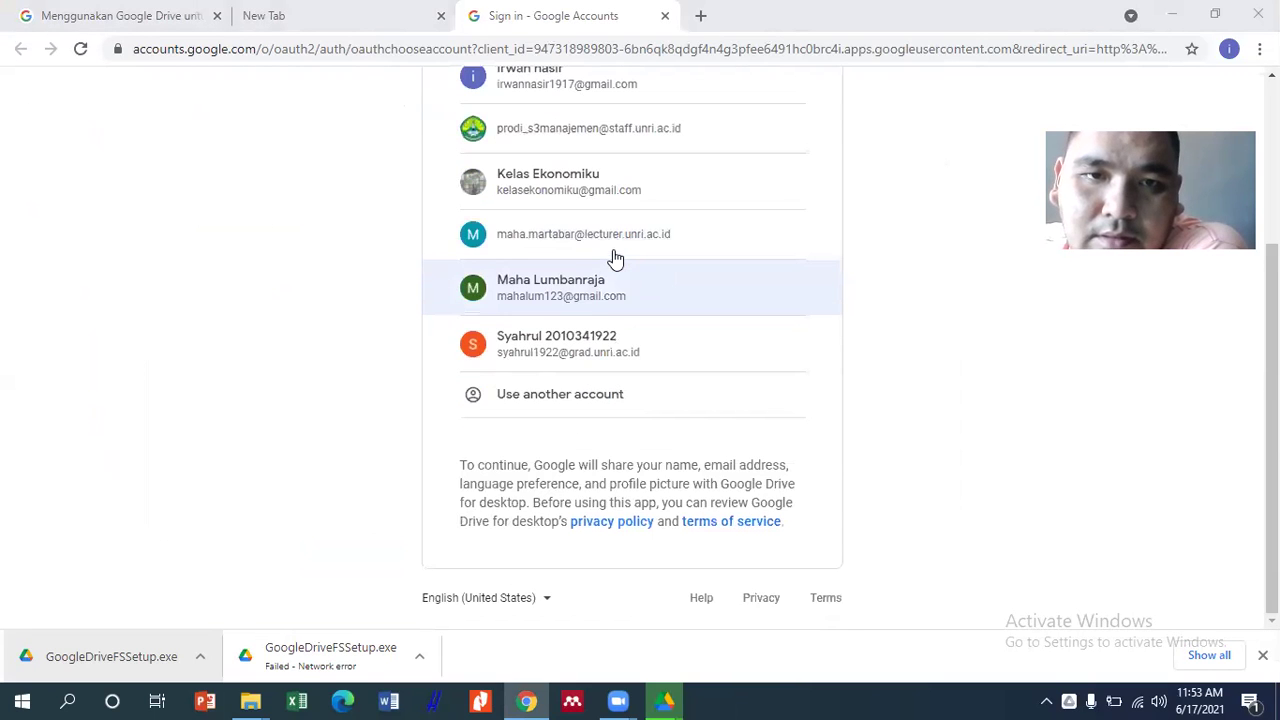
left_click(660, 285)
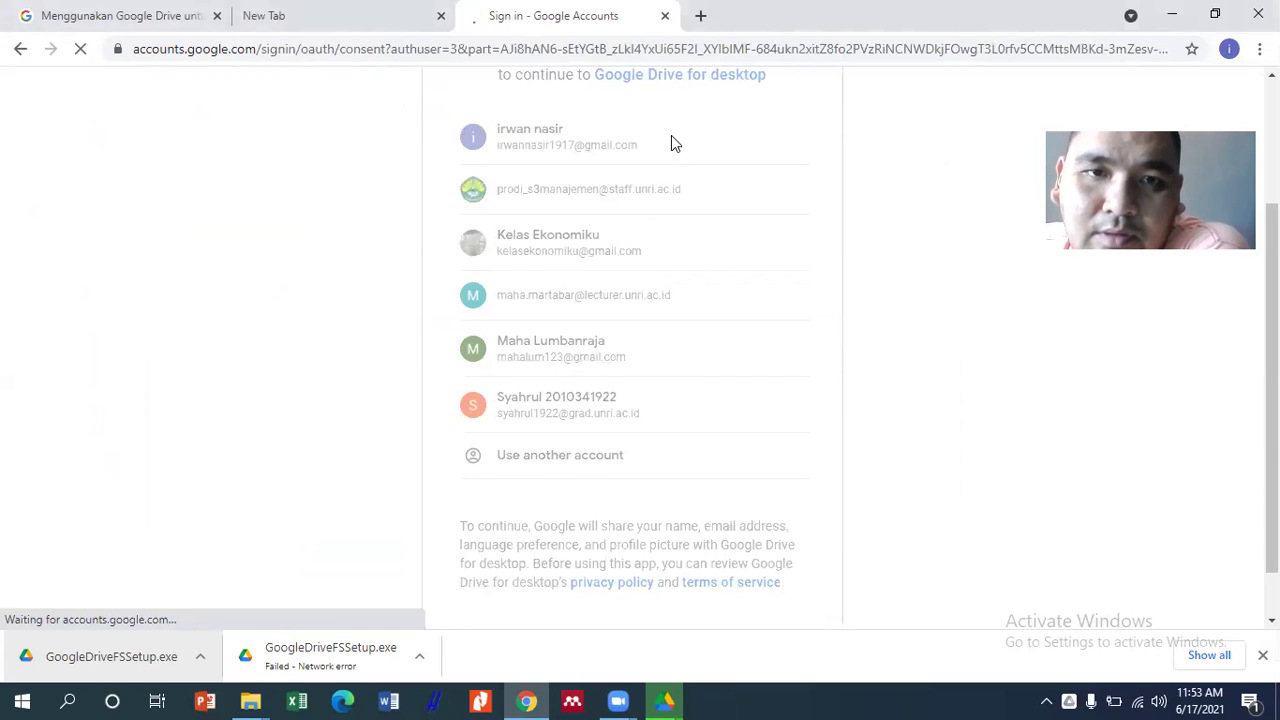
scroll(850, 250, "down", 3)
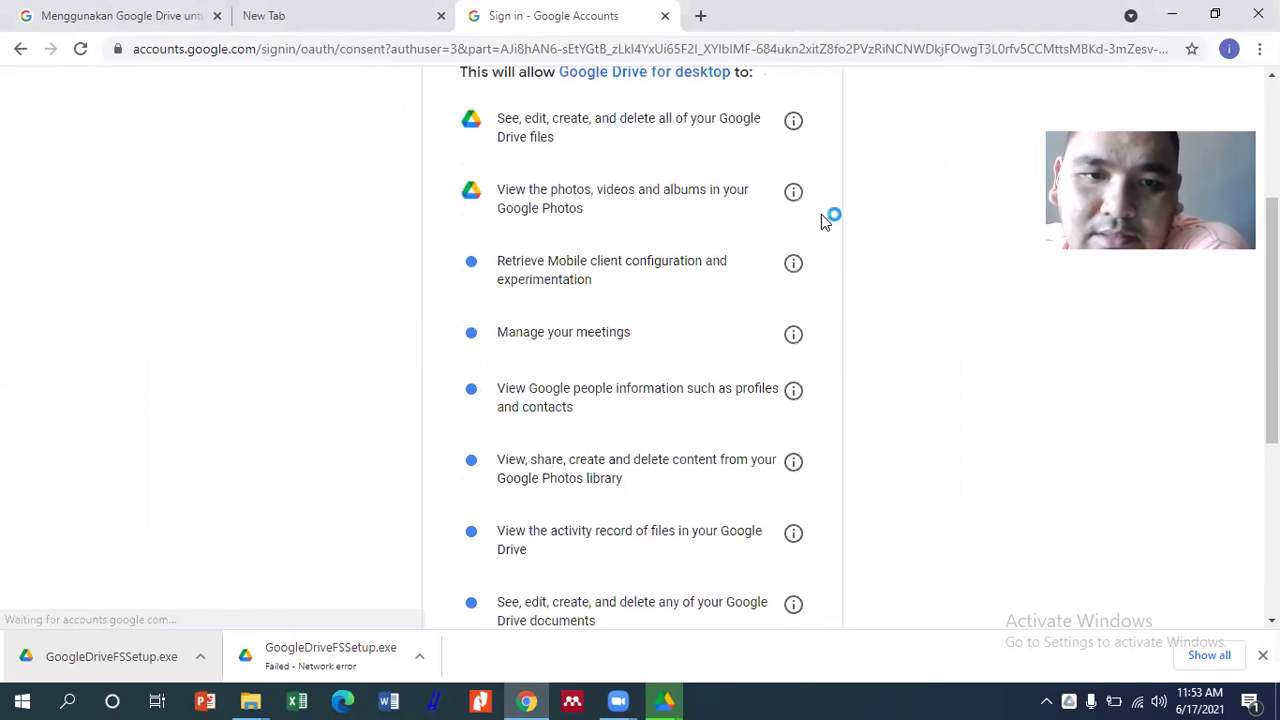
scroll(821, 214, "down", 4)
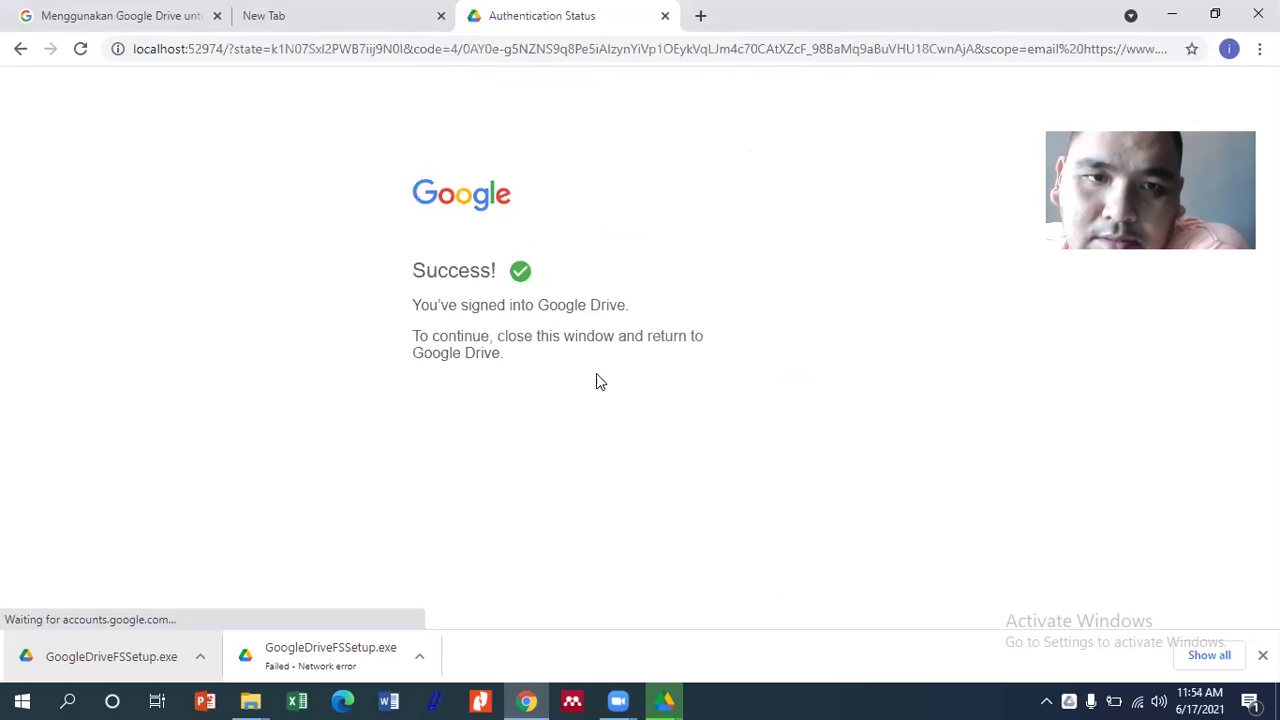
Step: Switch to the This PC window in File Explorer and refresh it to check for the Google Drive drive
left_click(250, 702)
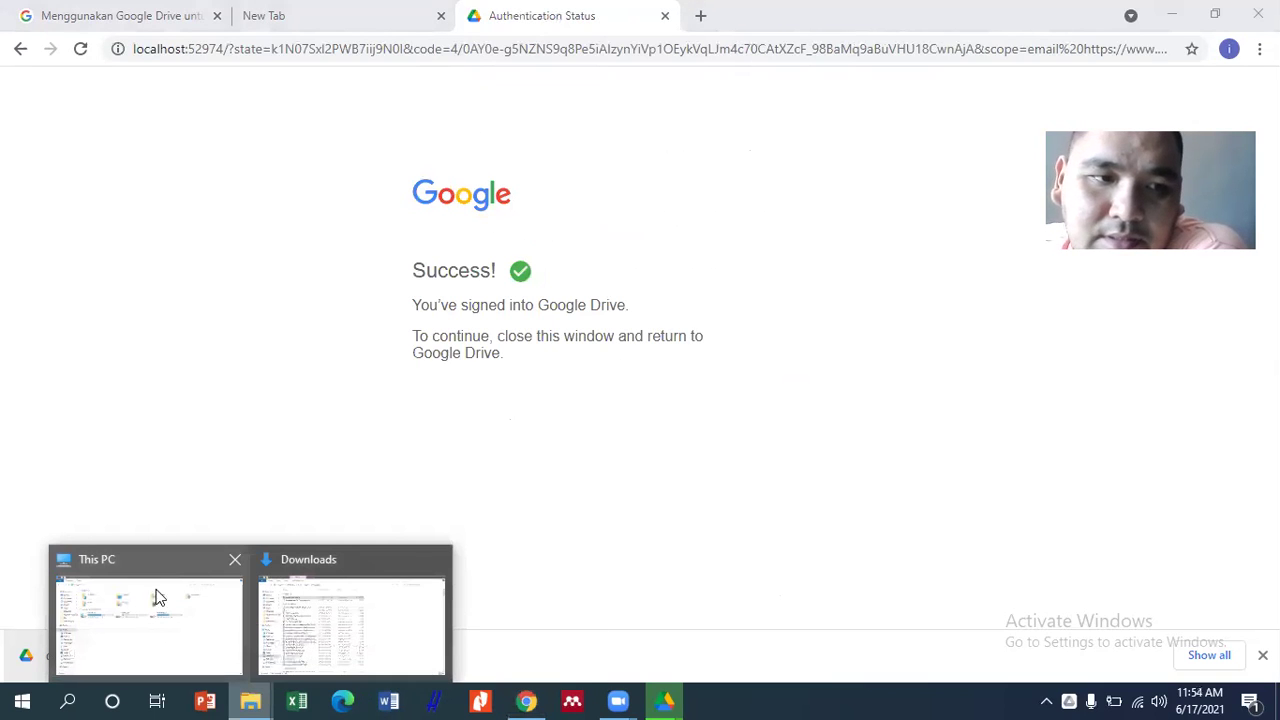
left_click(158, 597)
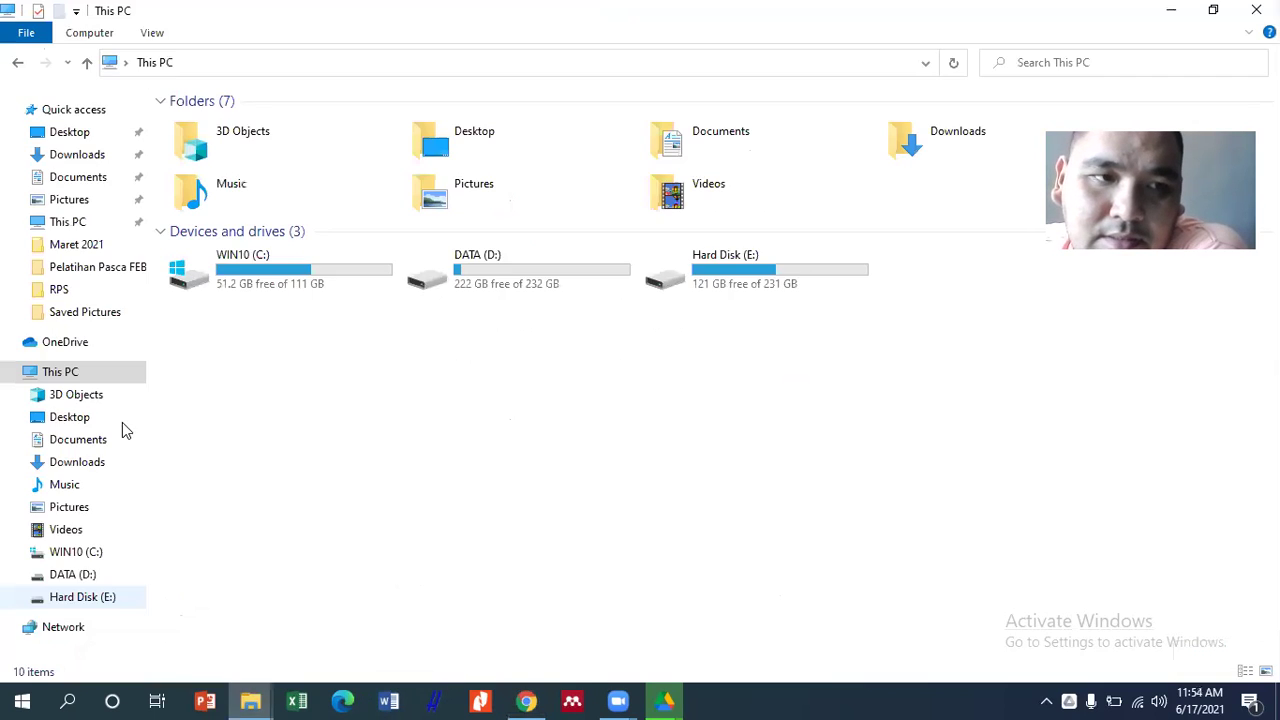
left_click(62, 463)
left_click(62, 372)
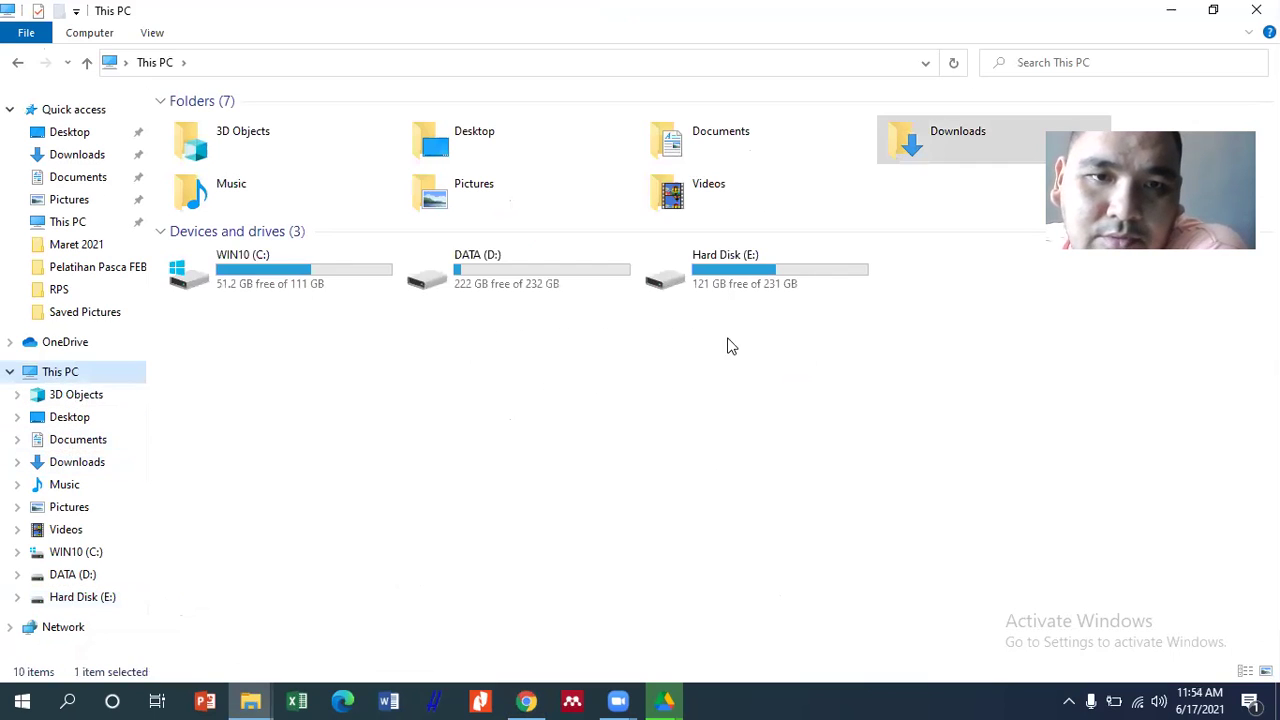
right_click(819, 353)
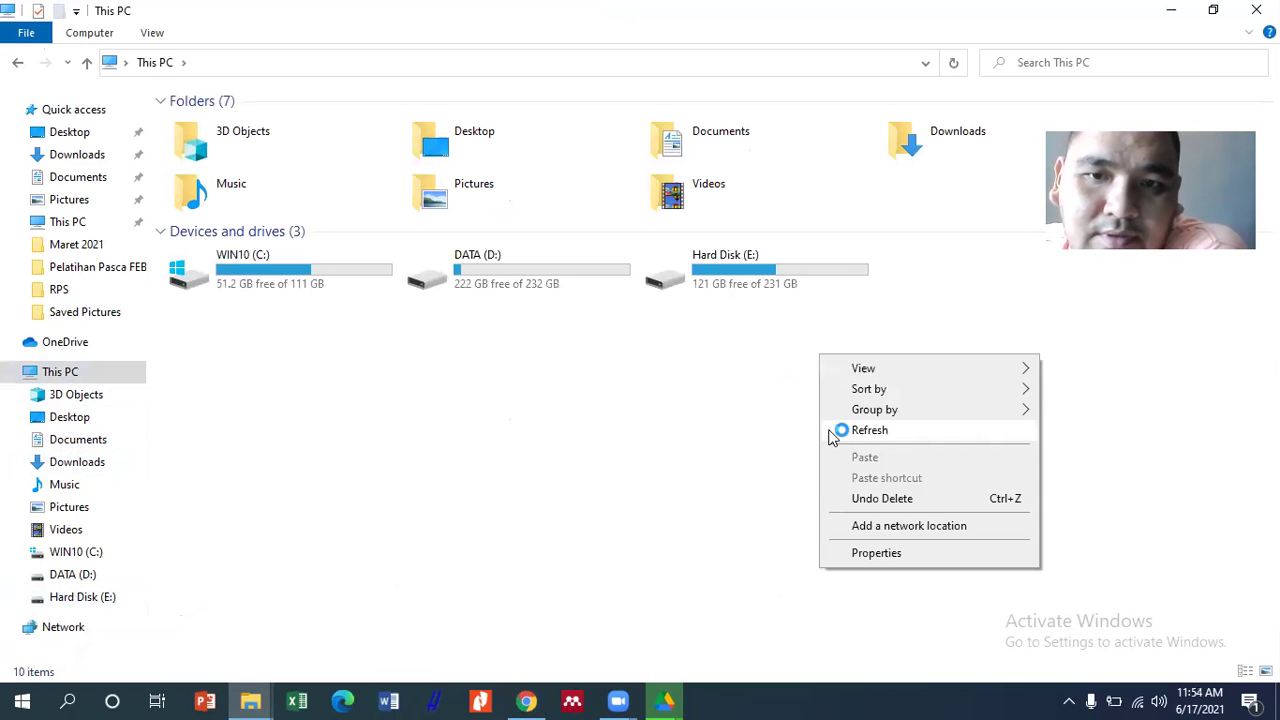
left_click(866, 430)
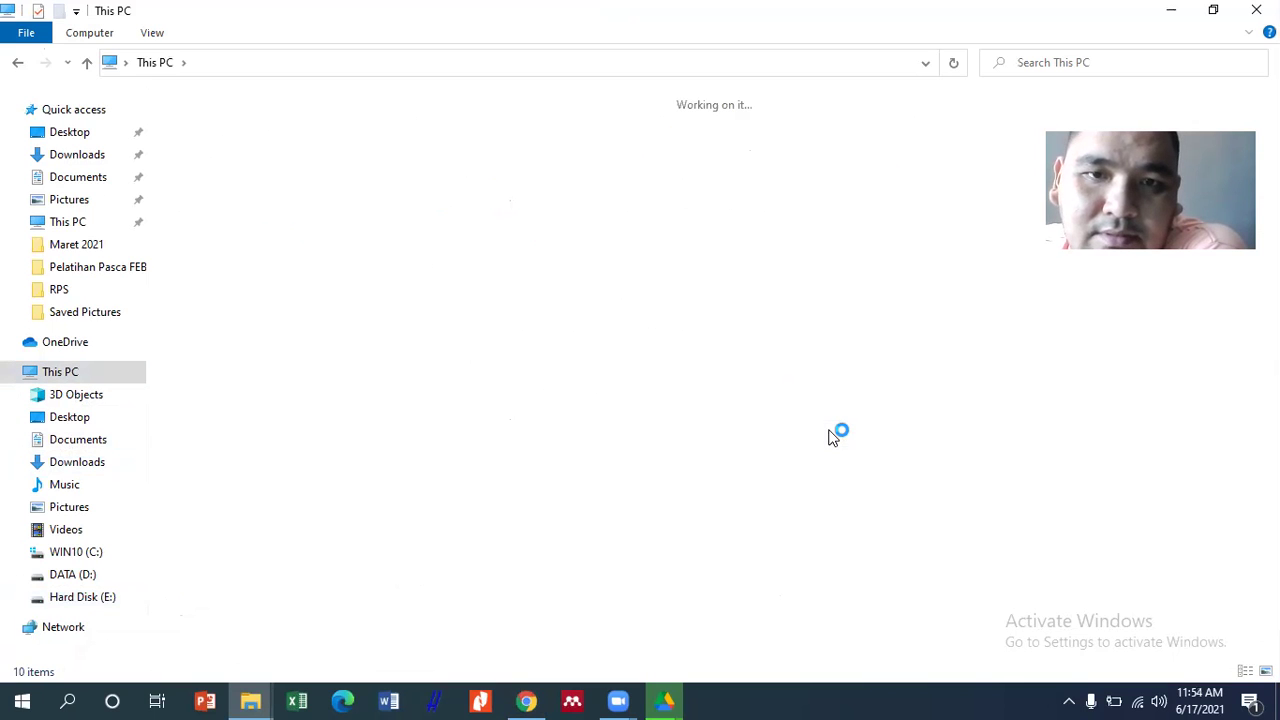
Step: Minimize the File Explorer windows, run the remaining Google Drive installer with its default shortcut options, and close it
left_click(1172, 14)
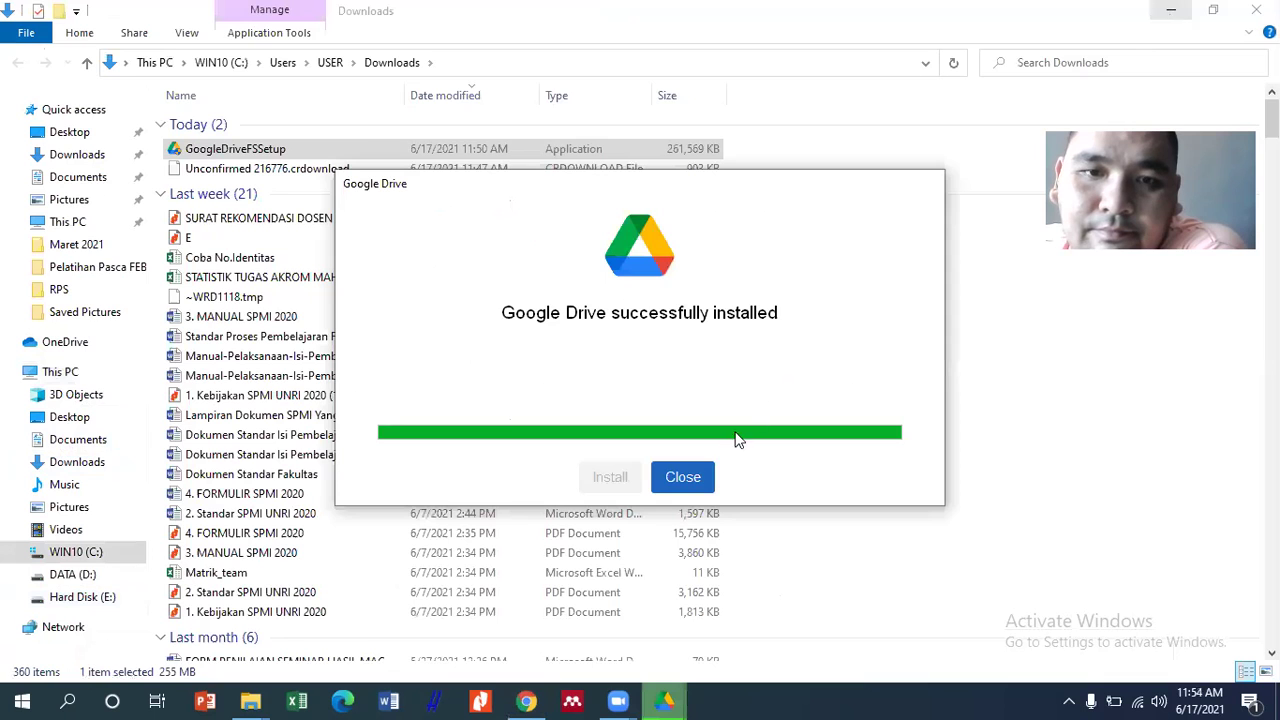
left_click(1171, 10)
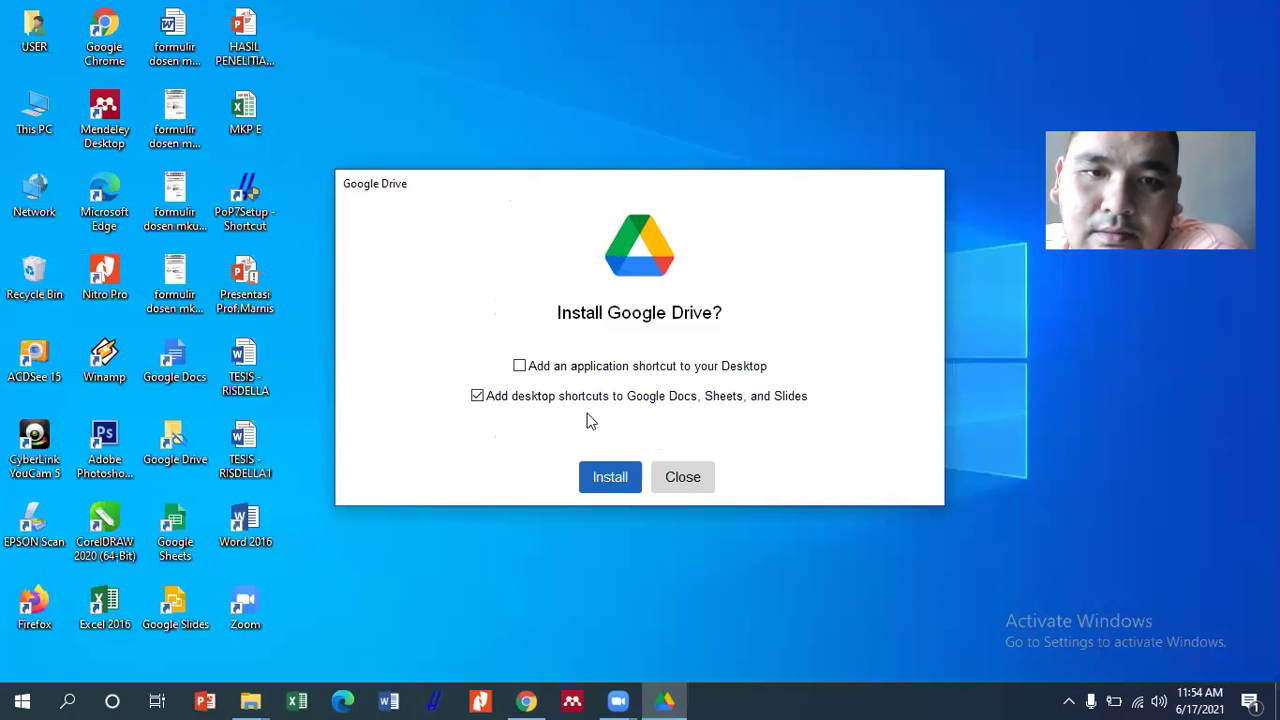
left_click(626, 490)
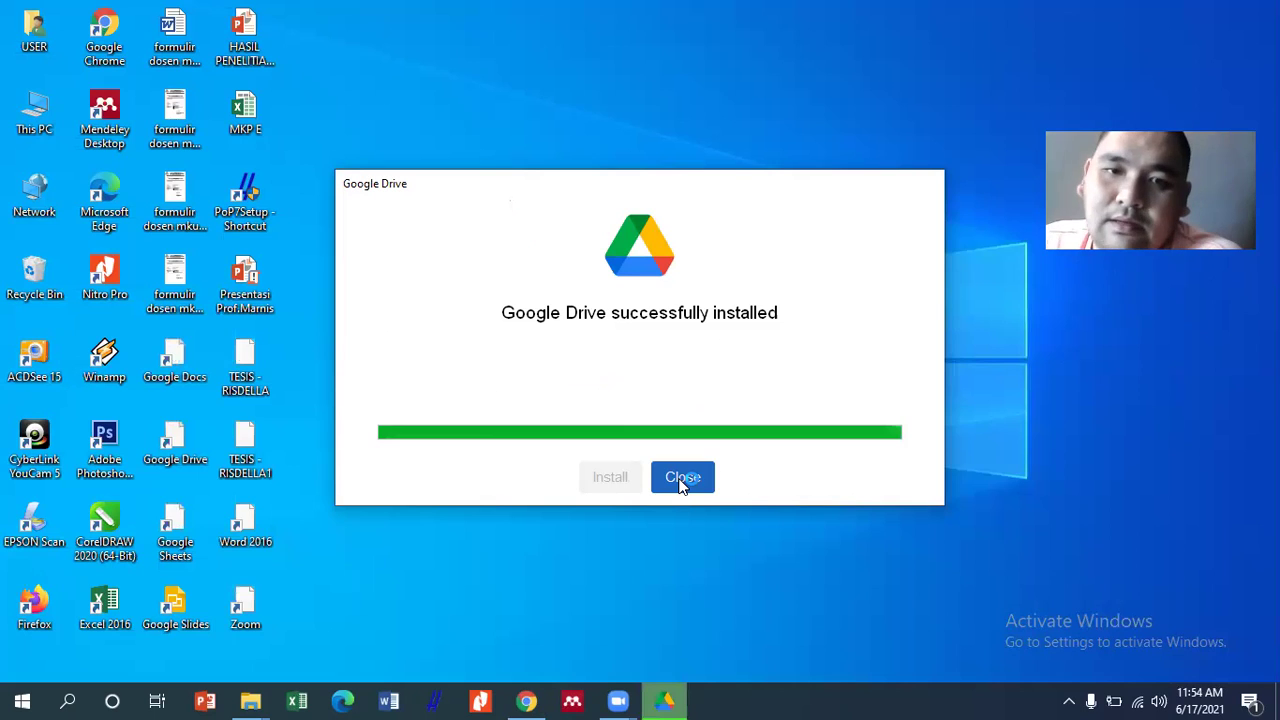
left_click(681, 482)
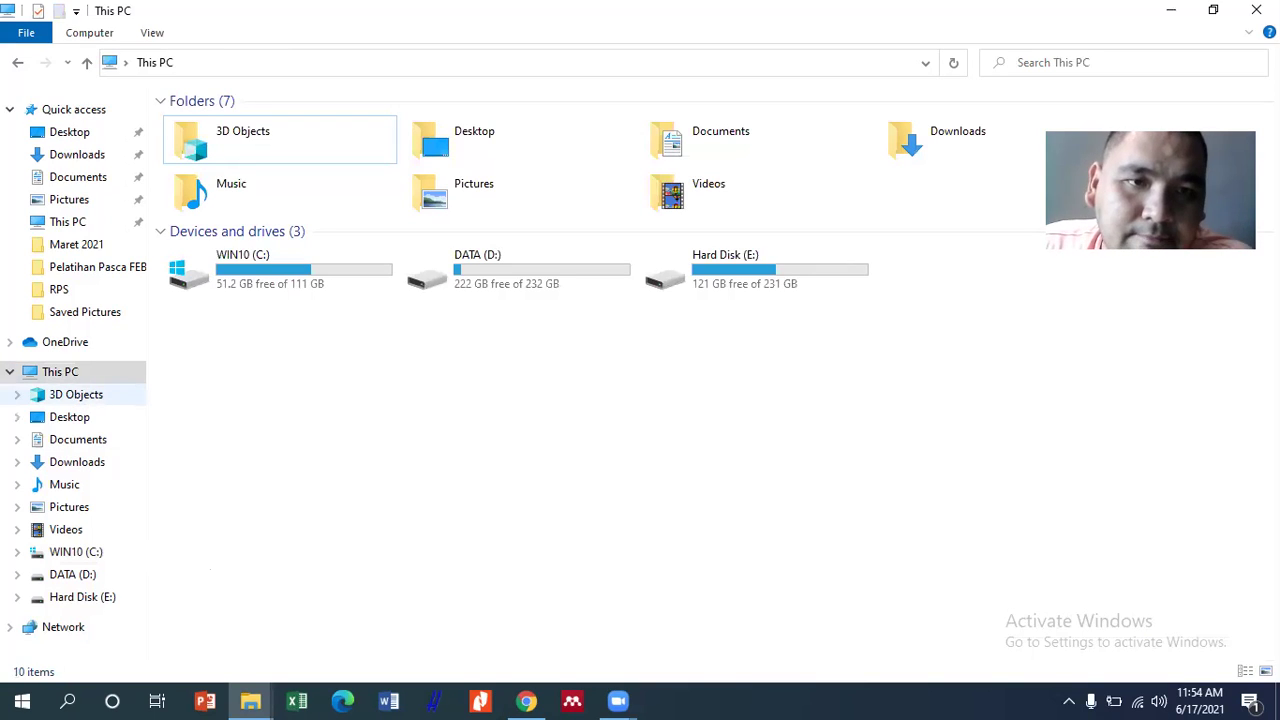
Step: Start Google Drive from its desktop shortcut and return to the This PC window in File Explorer
left_click(1168, 11)
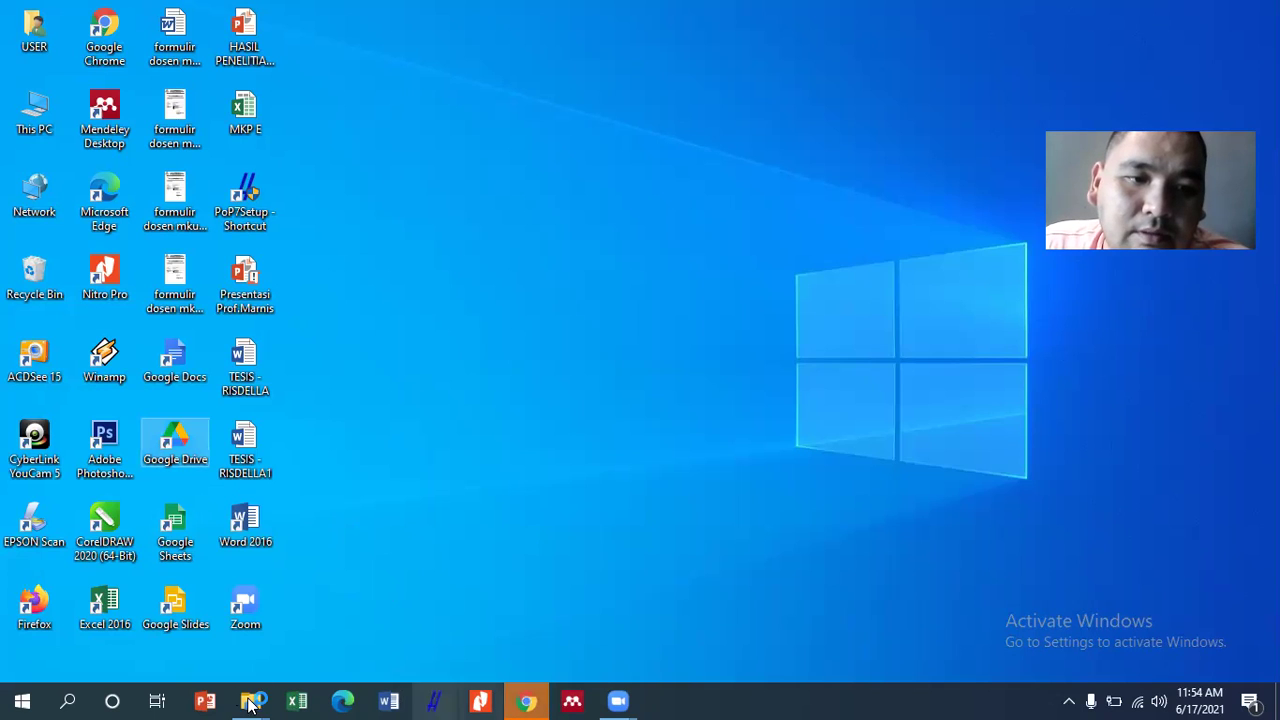
mouse_move(248, 700)
left_click(210, 625)
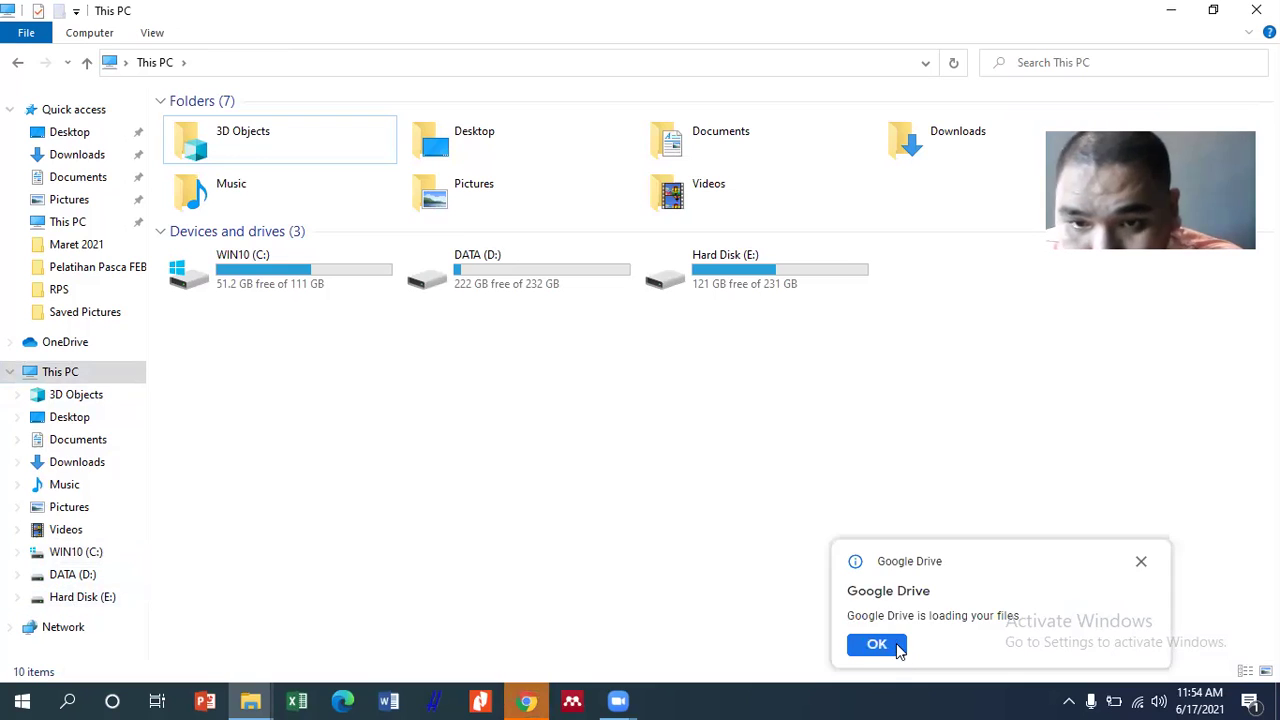
Step: Dismiss the loading notice, go through the Google Drive welcome tour to its end, and open the Google Drive folder in a maximized window
left_click(895, 648)
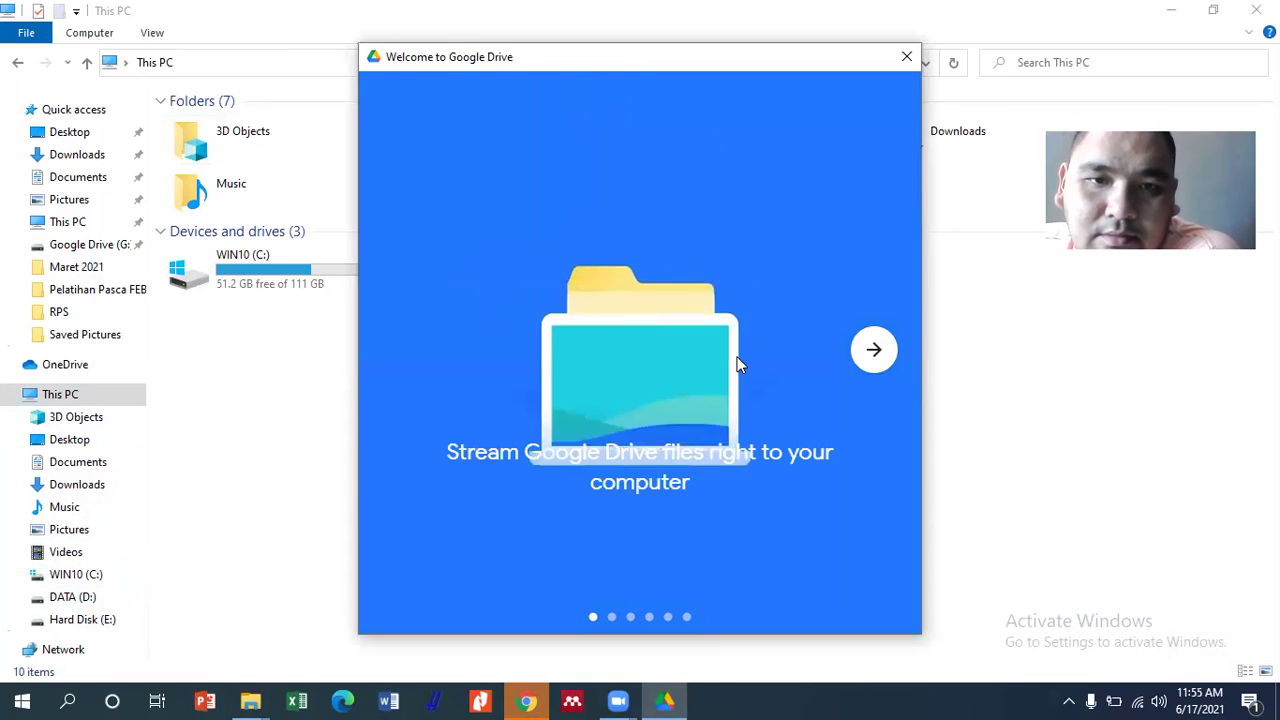
left_click(875, 352)
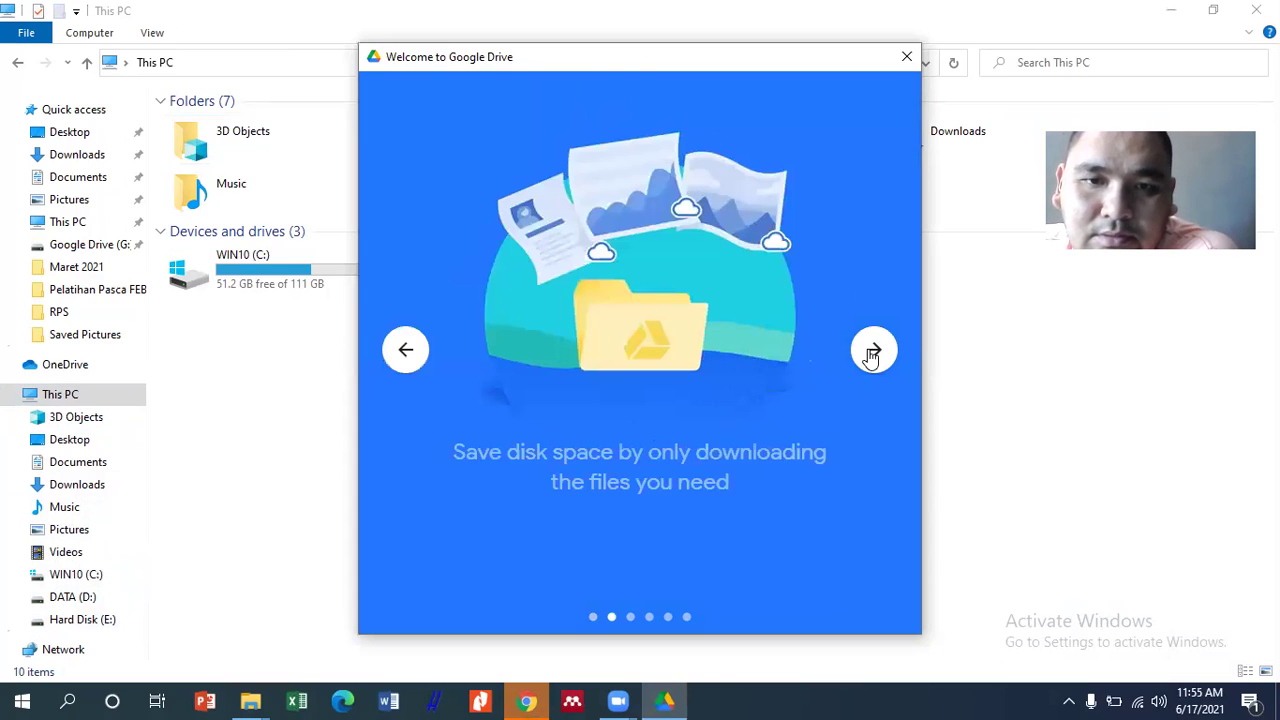
left_click(873, 352)
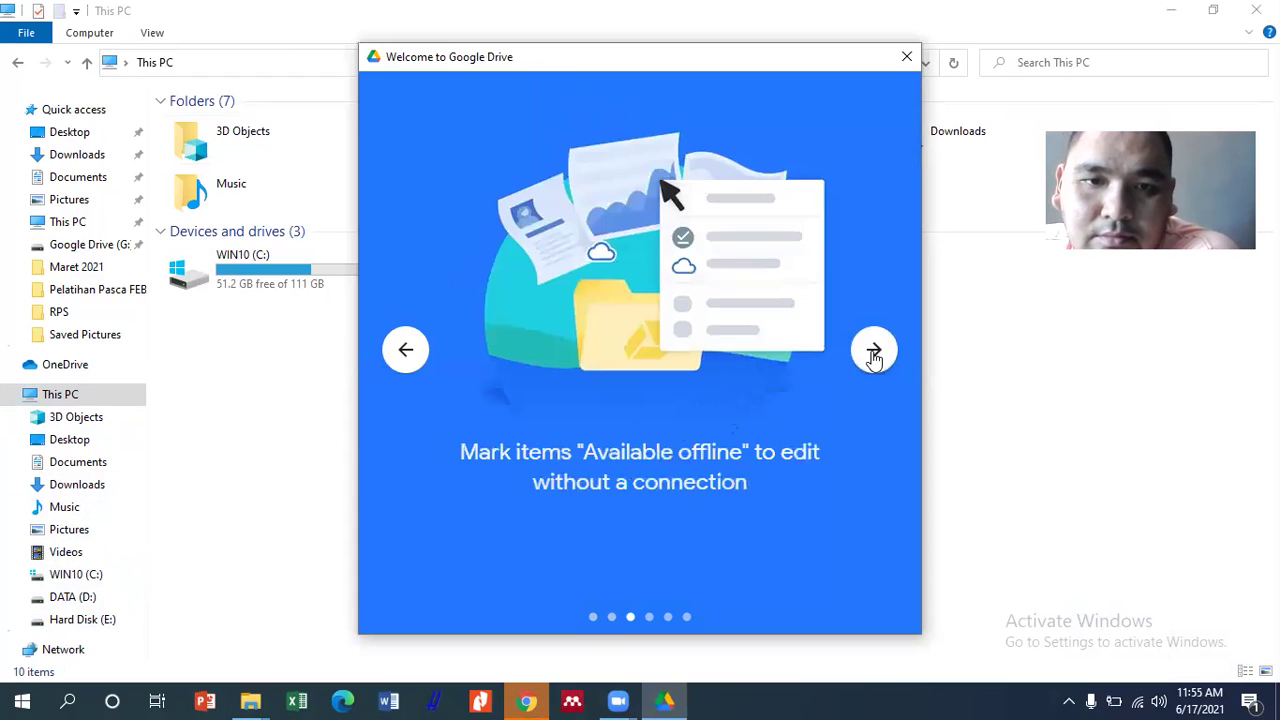
left_click(873, 352)
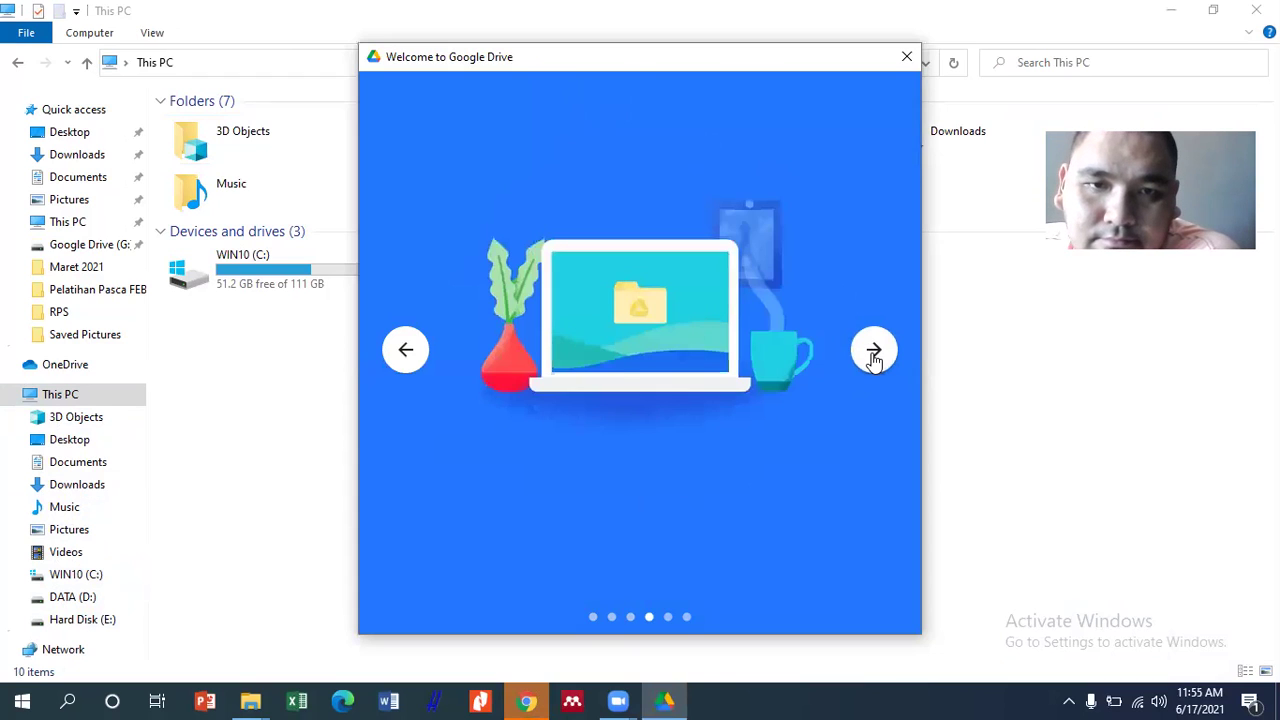
left_click(873, 352)
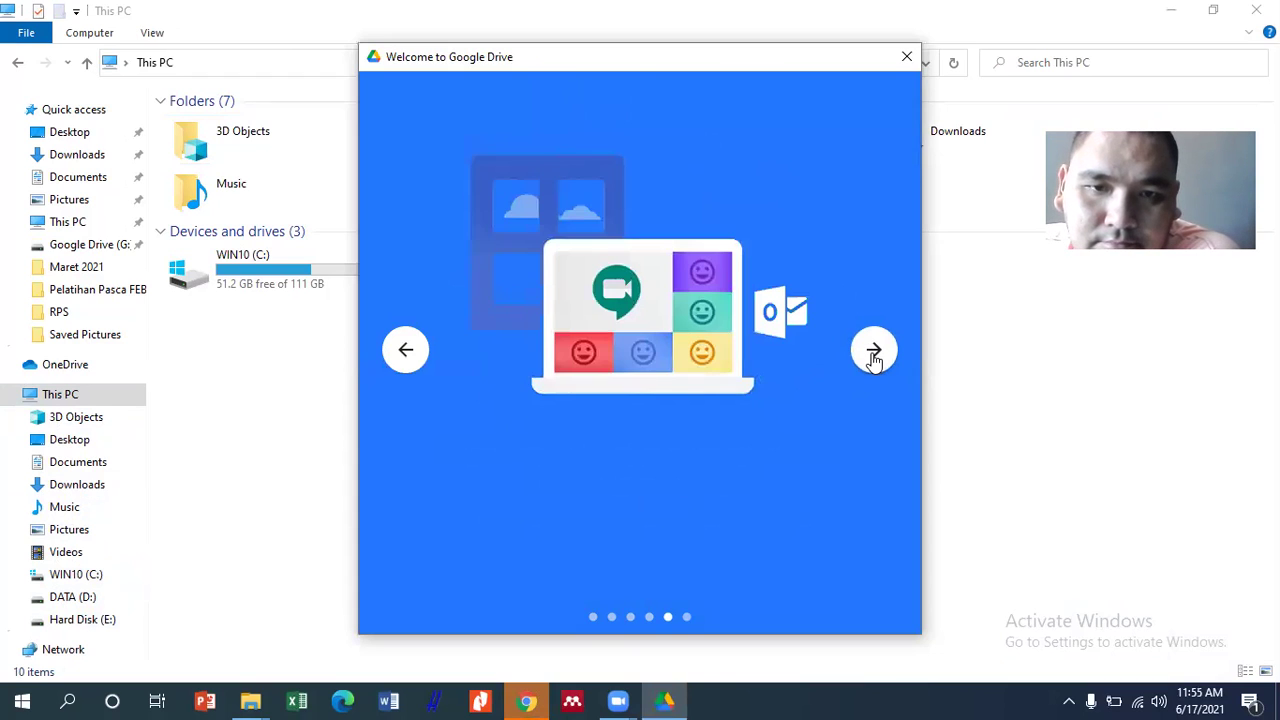
left_click(873, 358)
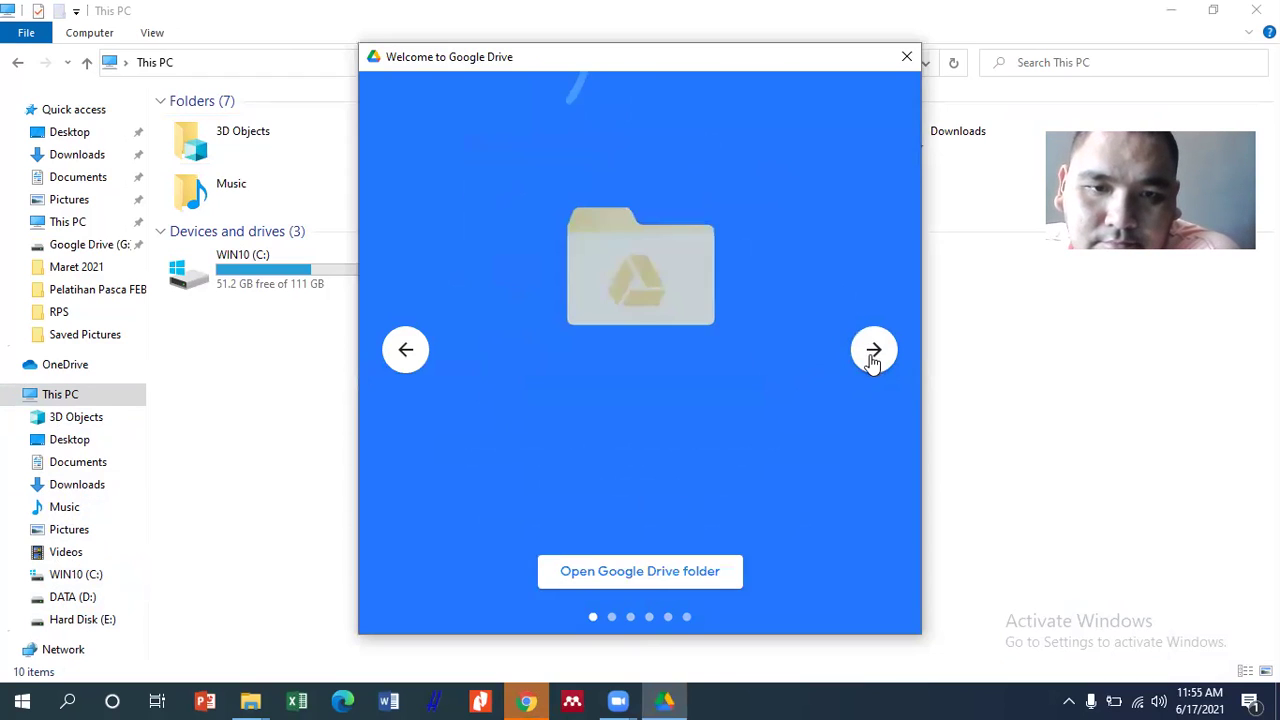
left_click(699, 576)
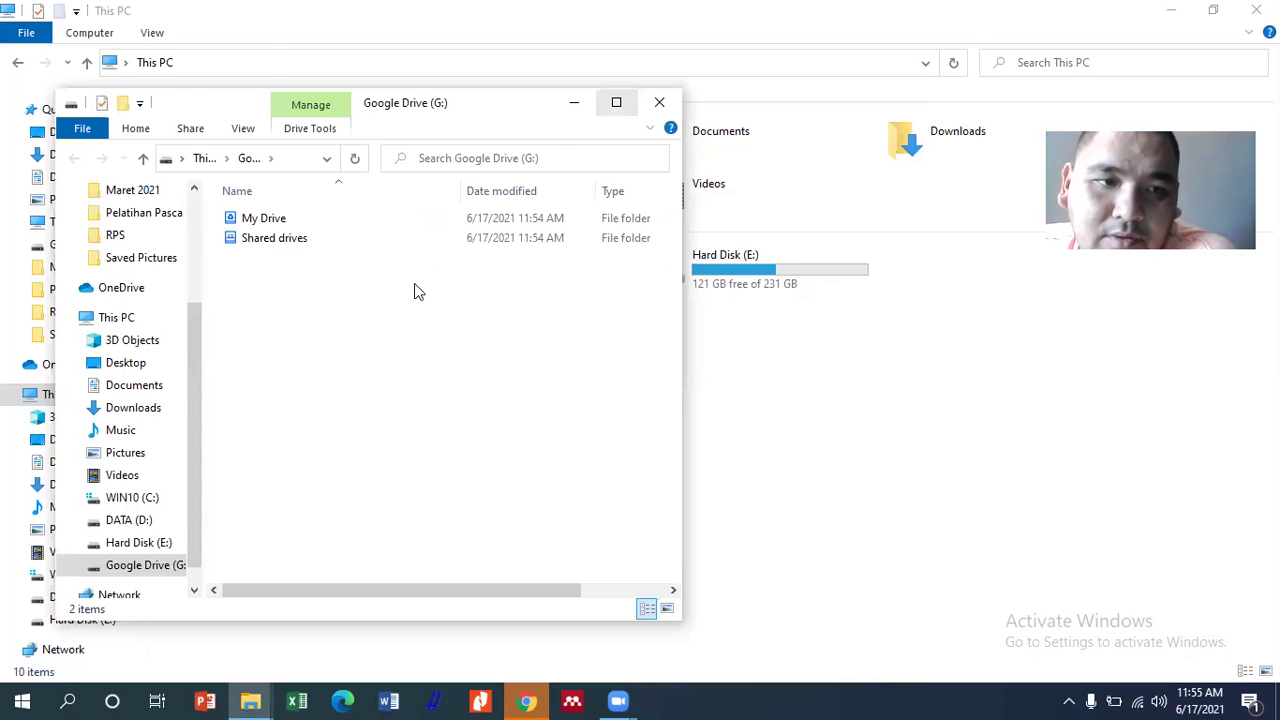
key("super+Up")
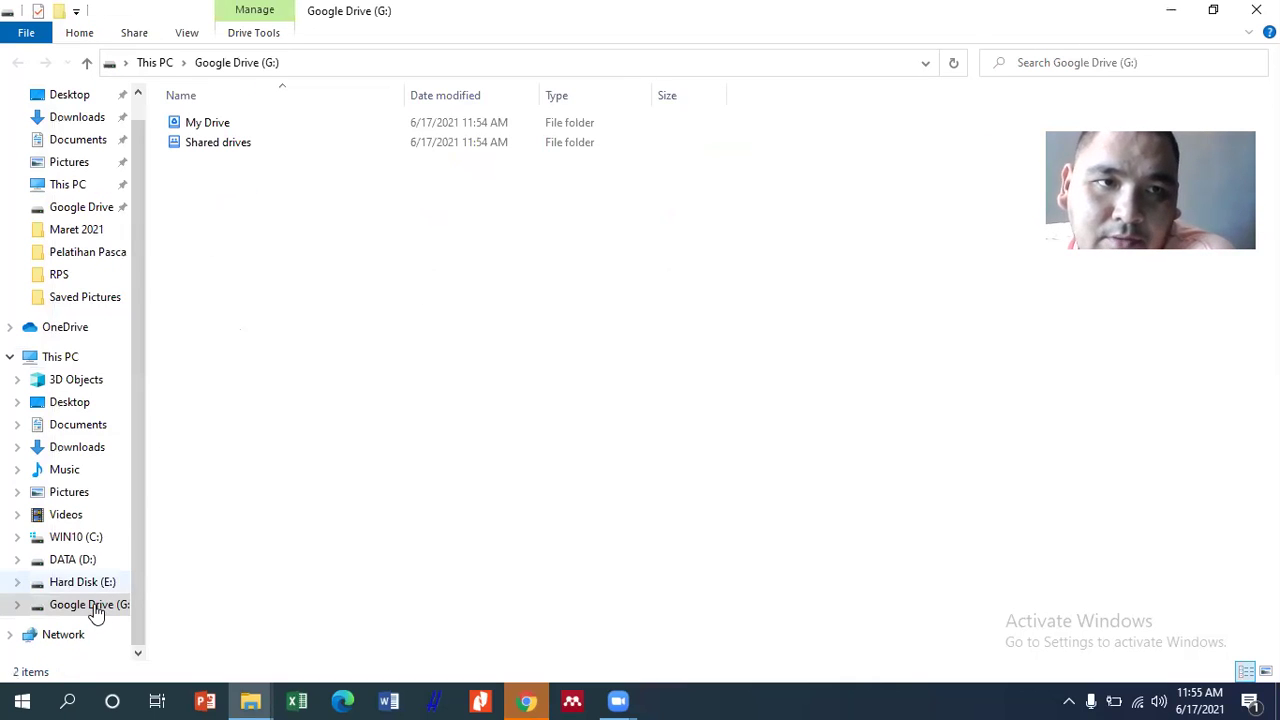
Step: Open My Drive and look through its synced folders and files
double_click(205, 124)
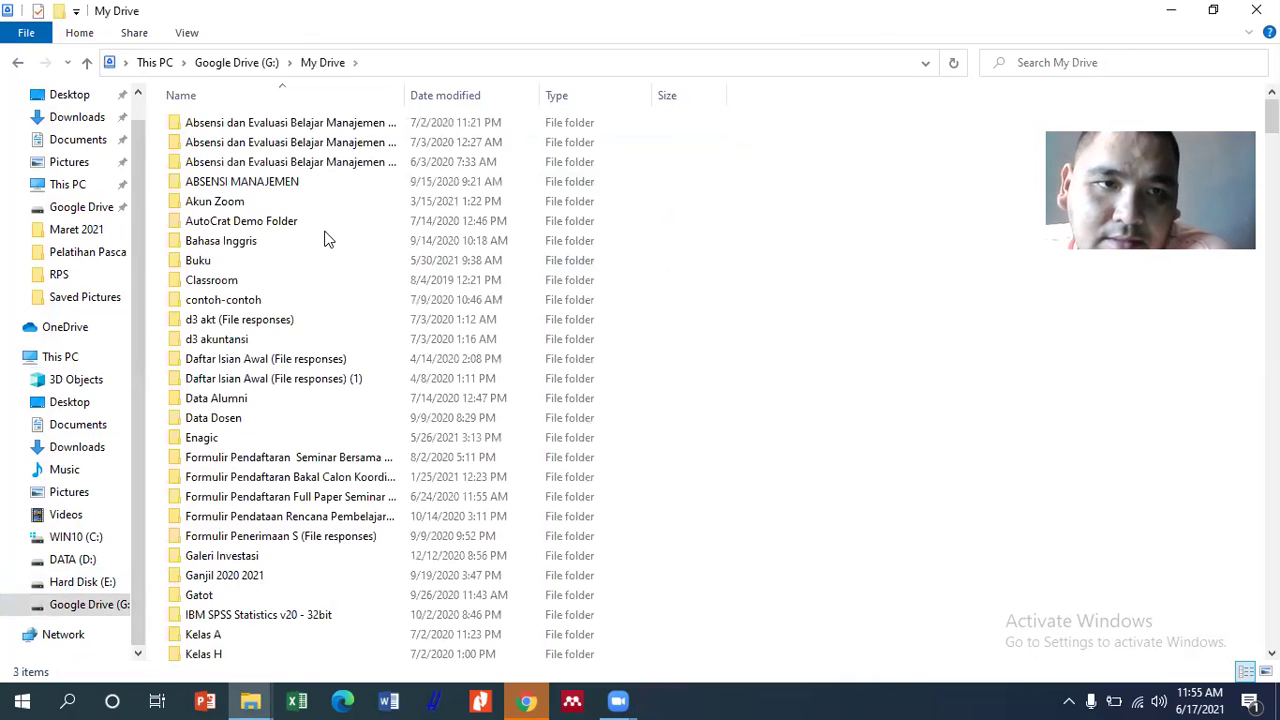
scroll(378, 550, "down", 3)
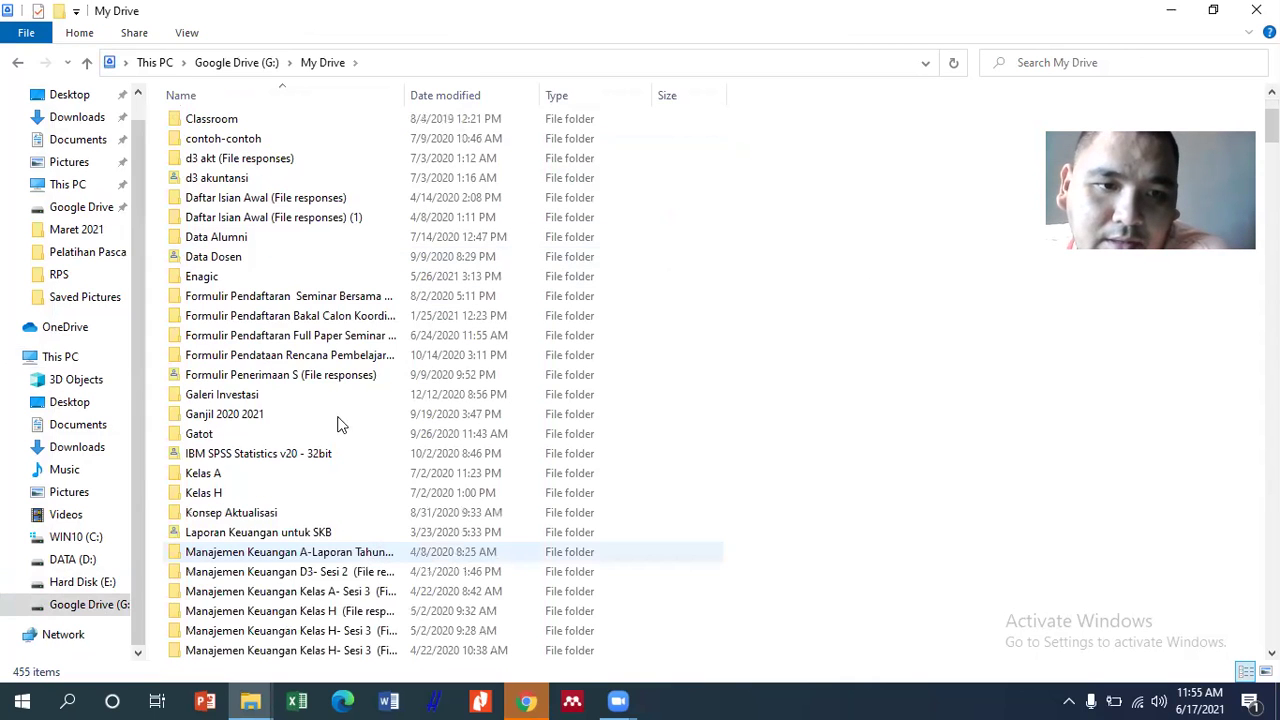
scroll(338, 424, "up", 3)
scroll(345, 326, "down", 8)
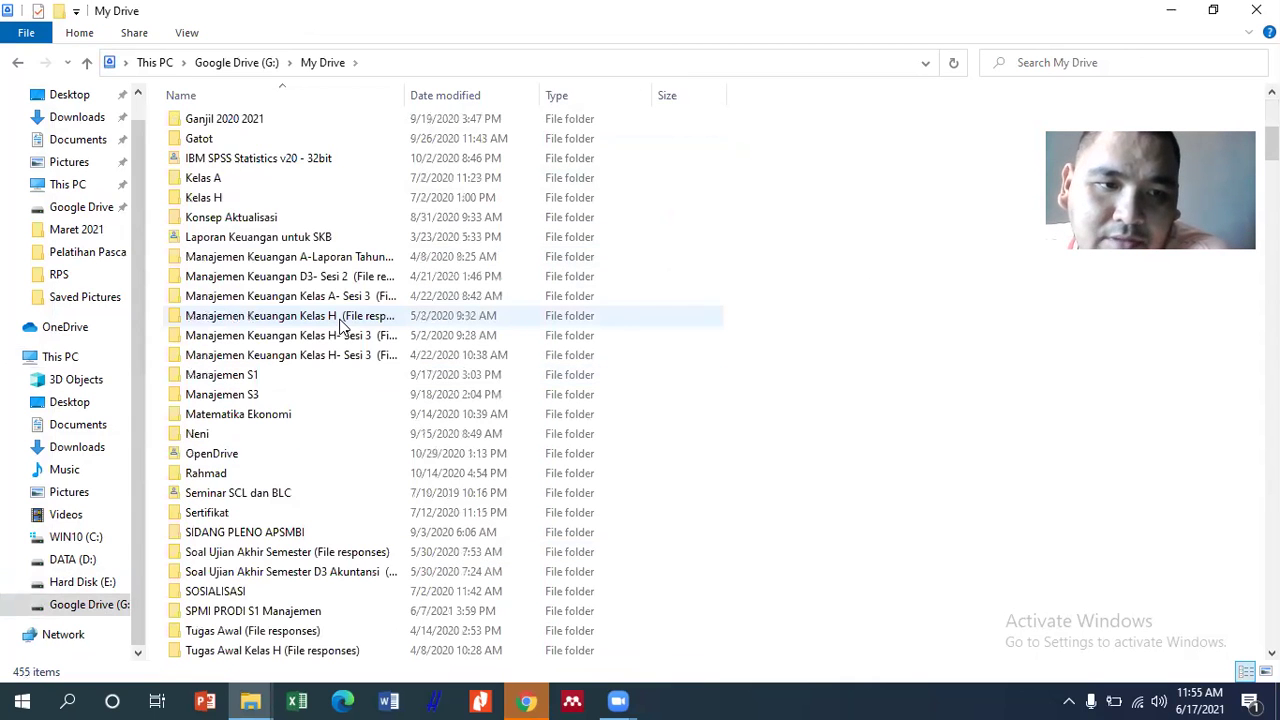
scroll(340, 324, "down", 7)
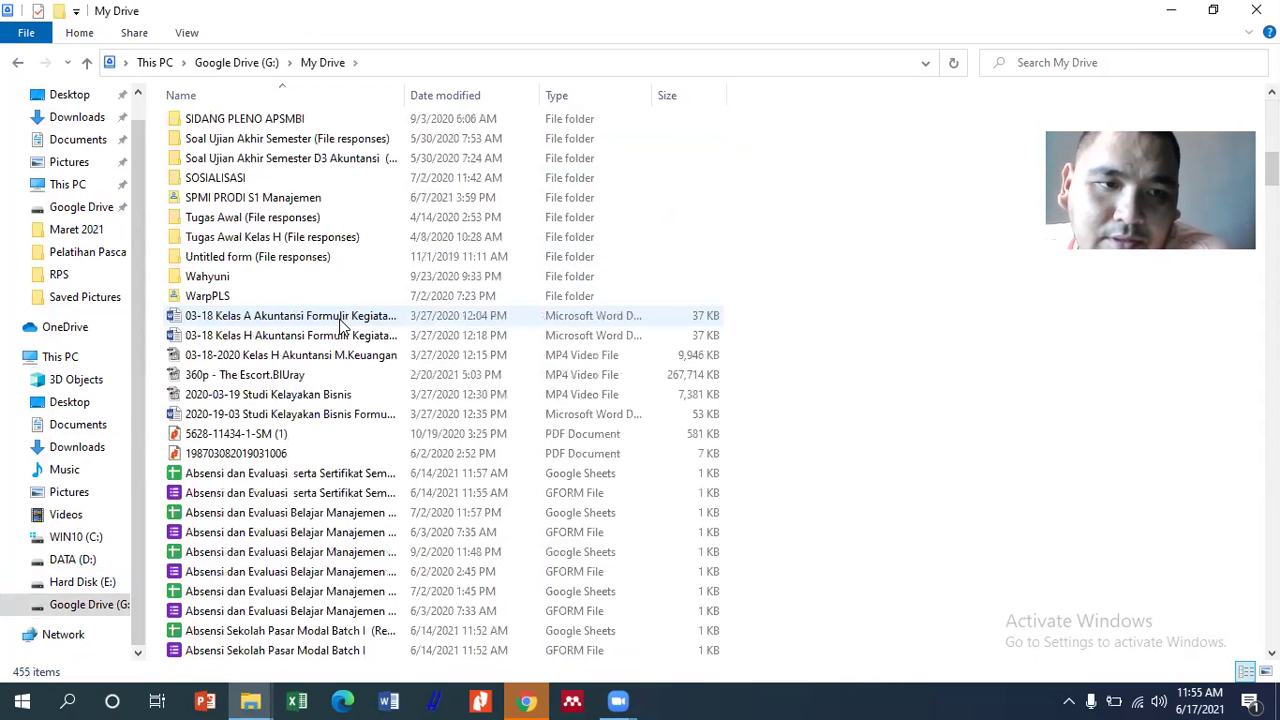
Step: Examine the used and free space in the properties of the Google Drive (G:) drive and close them unchanged
left_click(80, 584)
left_click(96, 605)
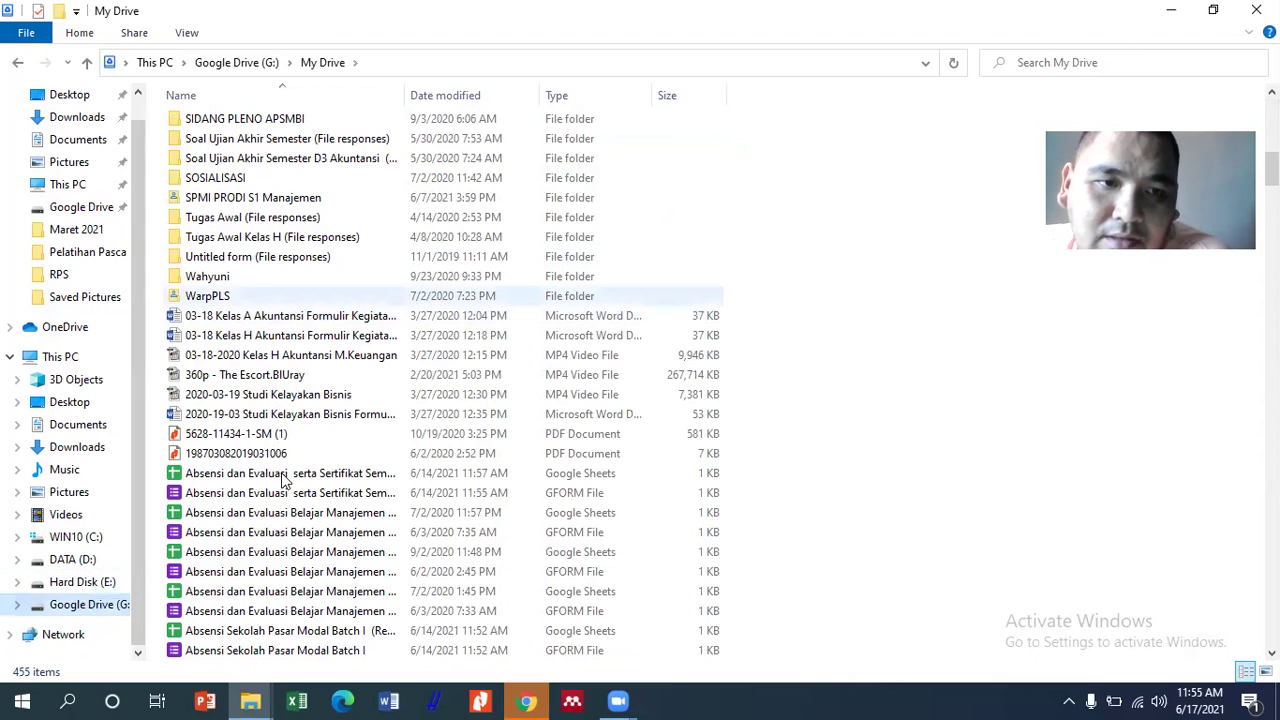
left_click(88, 606)
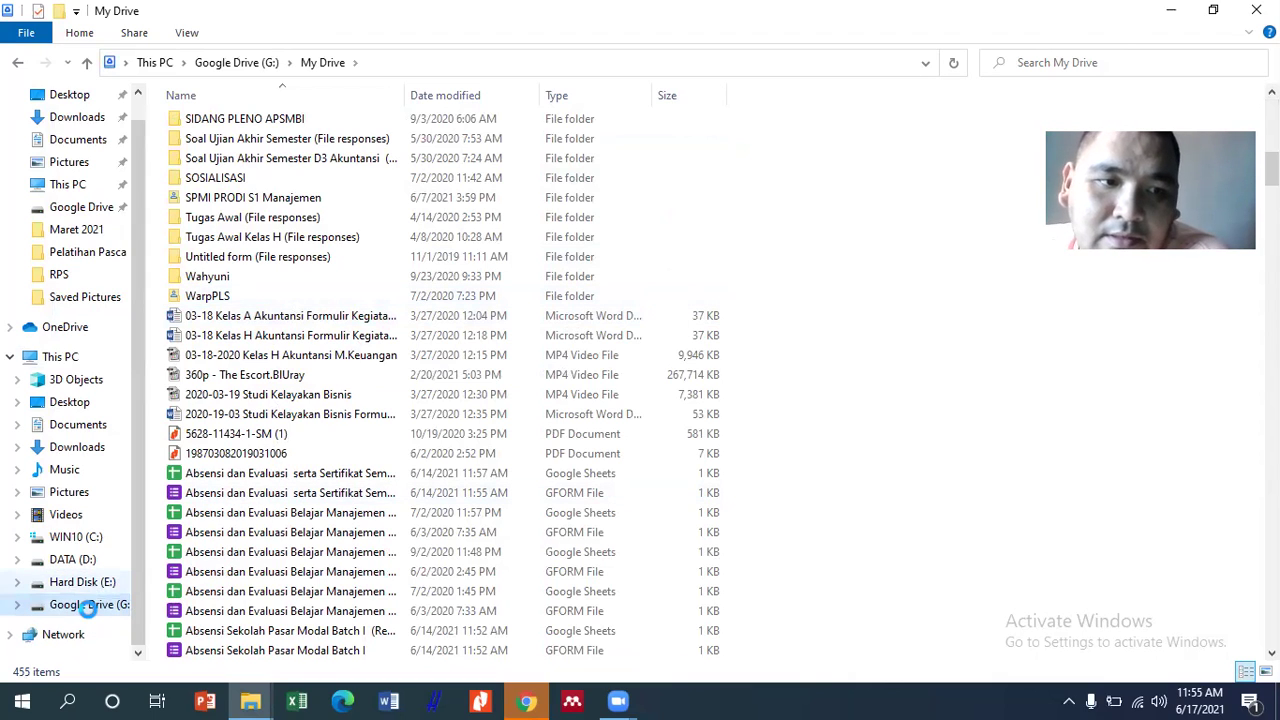
right_click(90, 617)
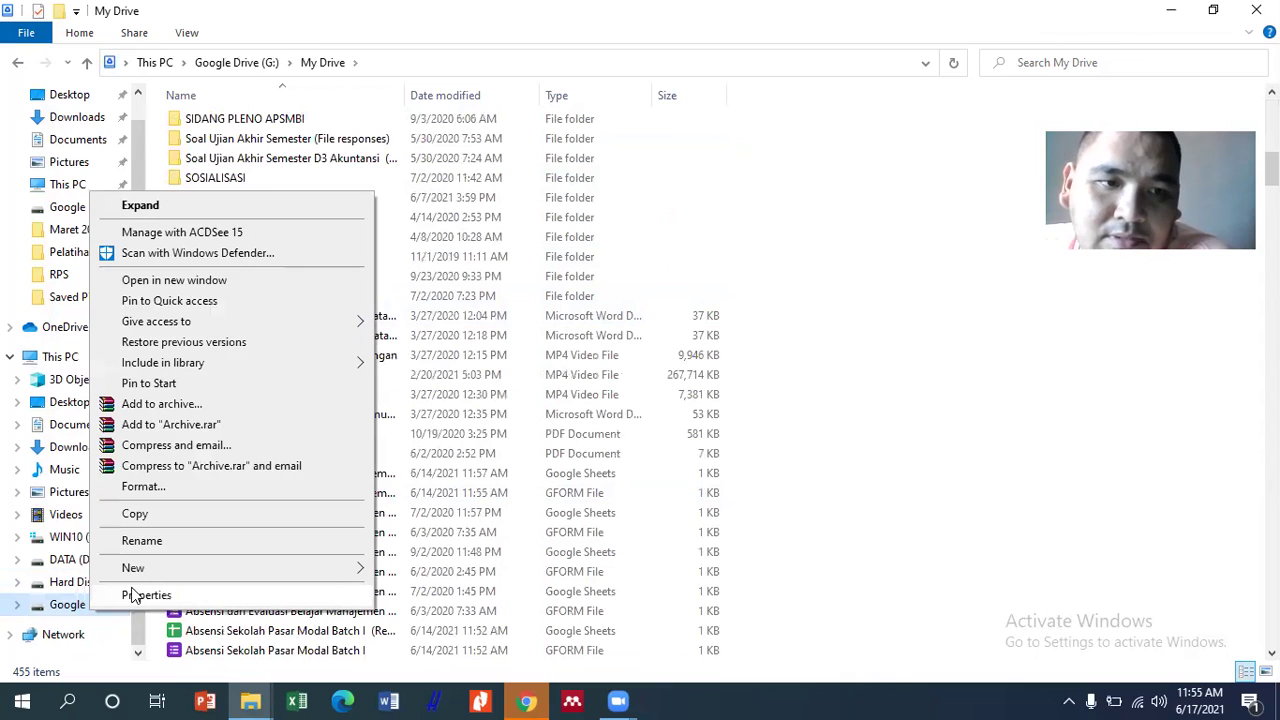
left_click(163, 594)
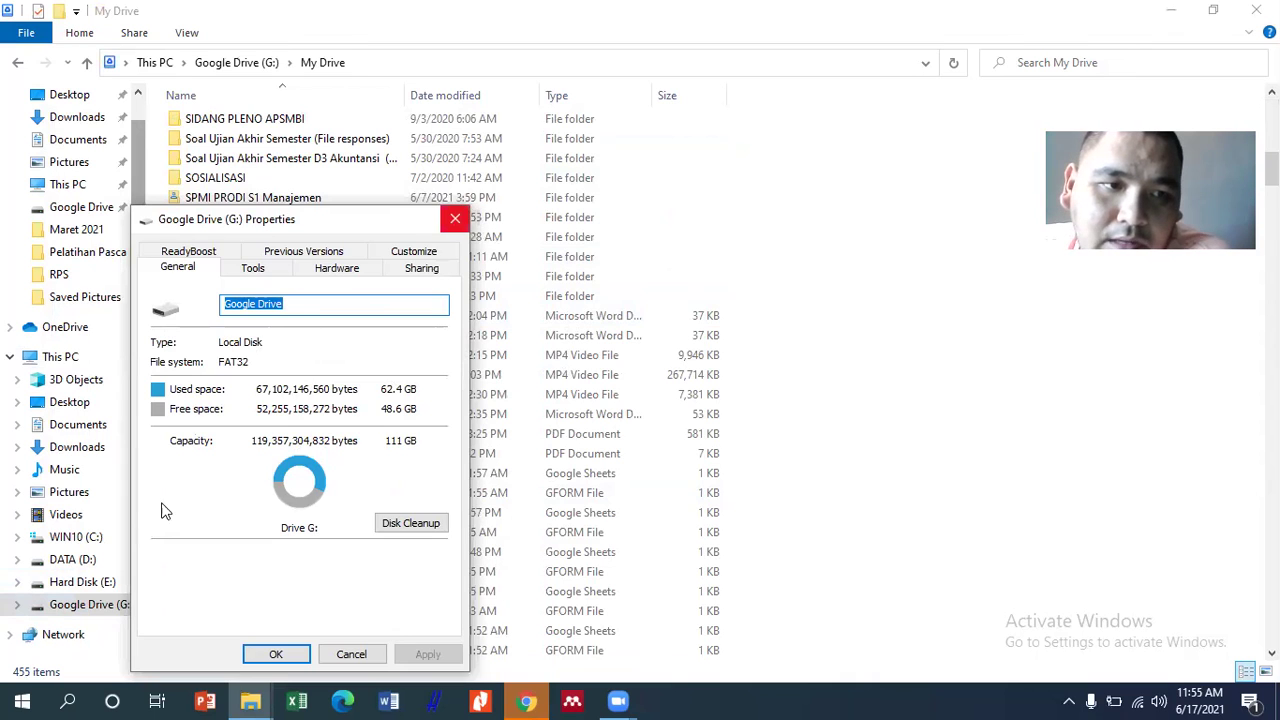
key("Escape")
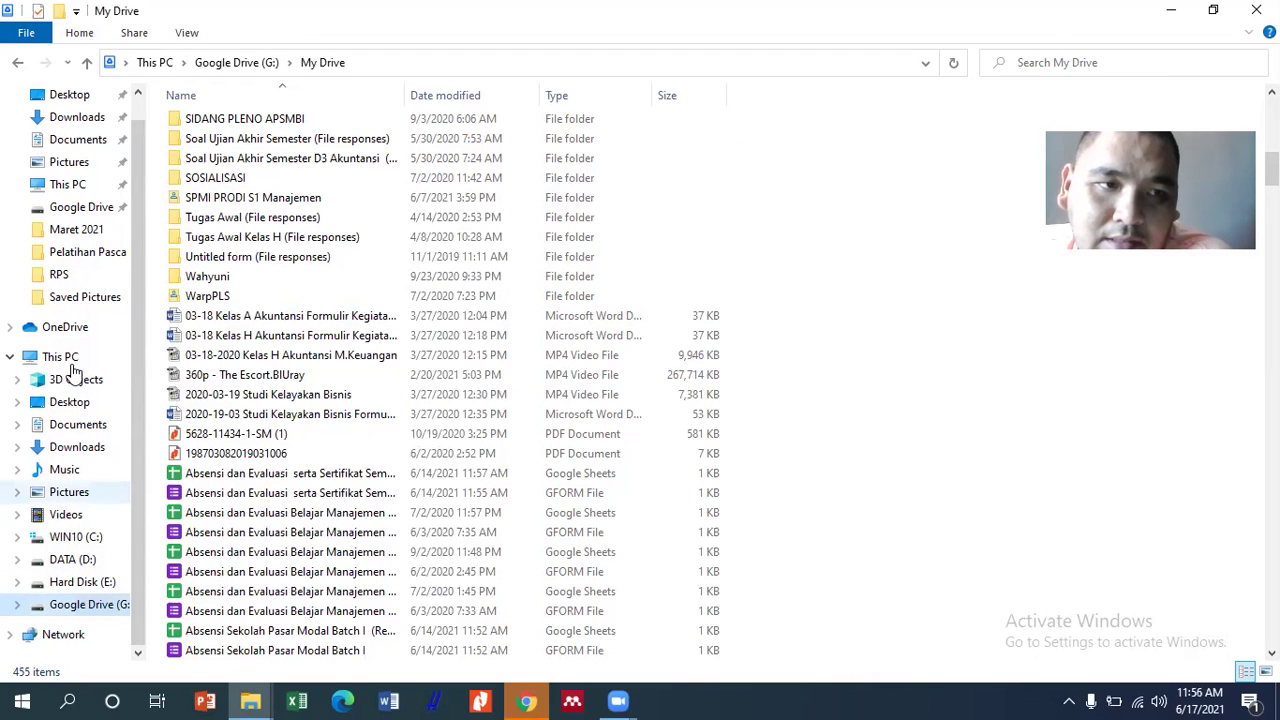
Step: Return to This PC to view Google Drive (G:) among the drives, and briefly look into DATA (D:) before going back
left_click(70, 360)
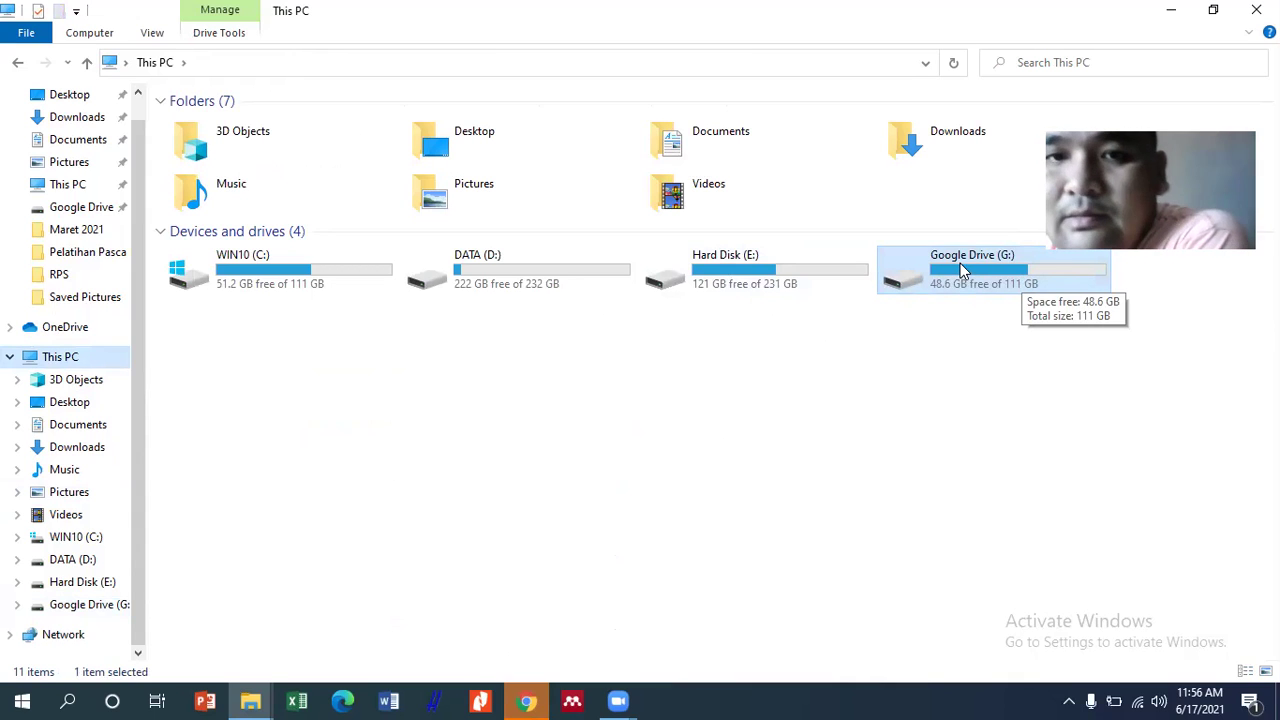
left_click(1044, 196)
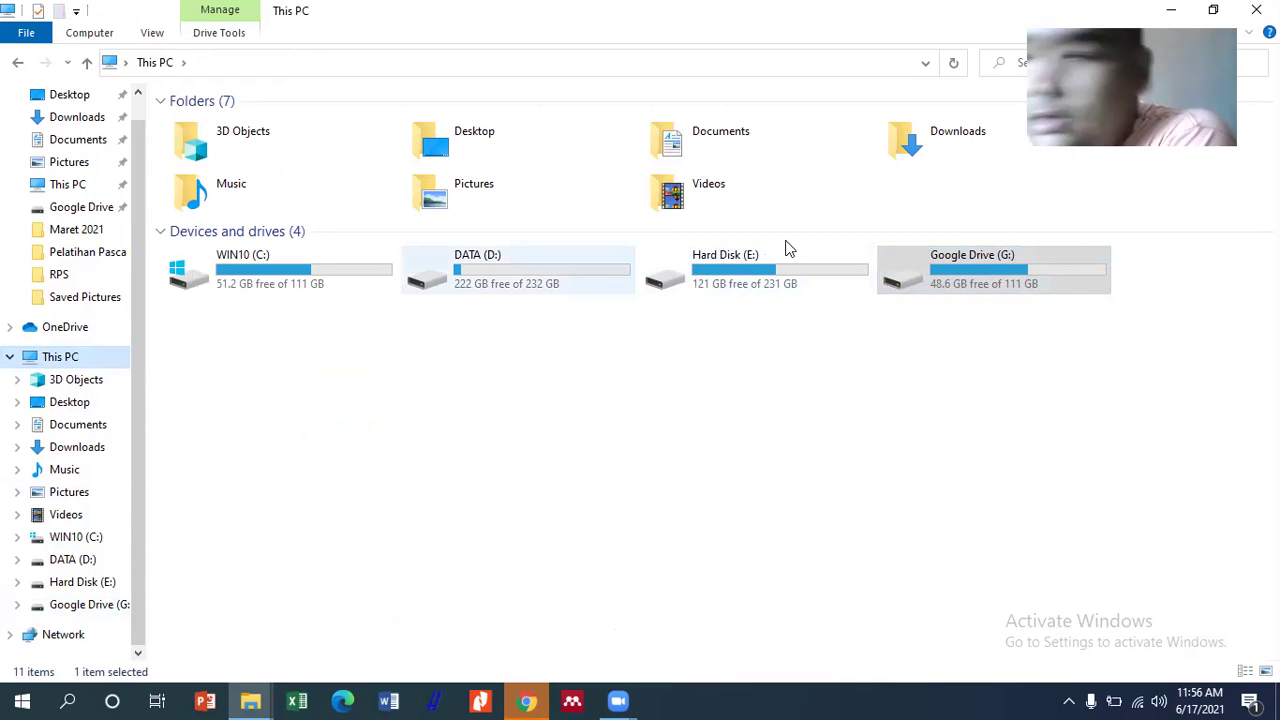
double_click(472, 287)
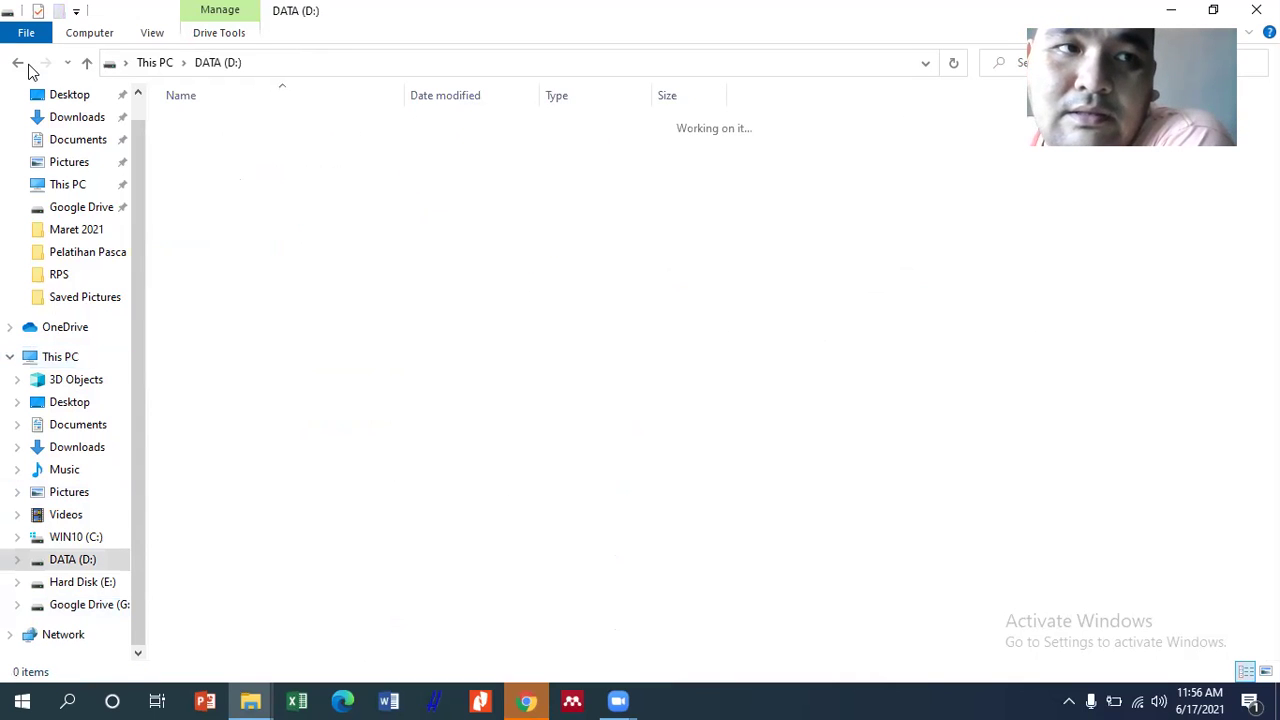
left_click(28, 65)
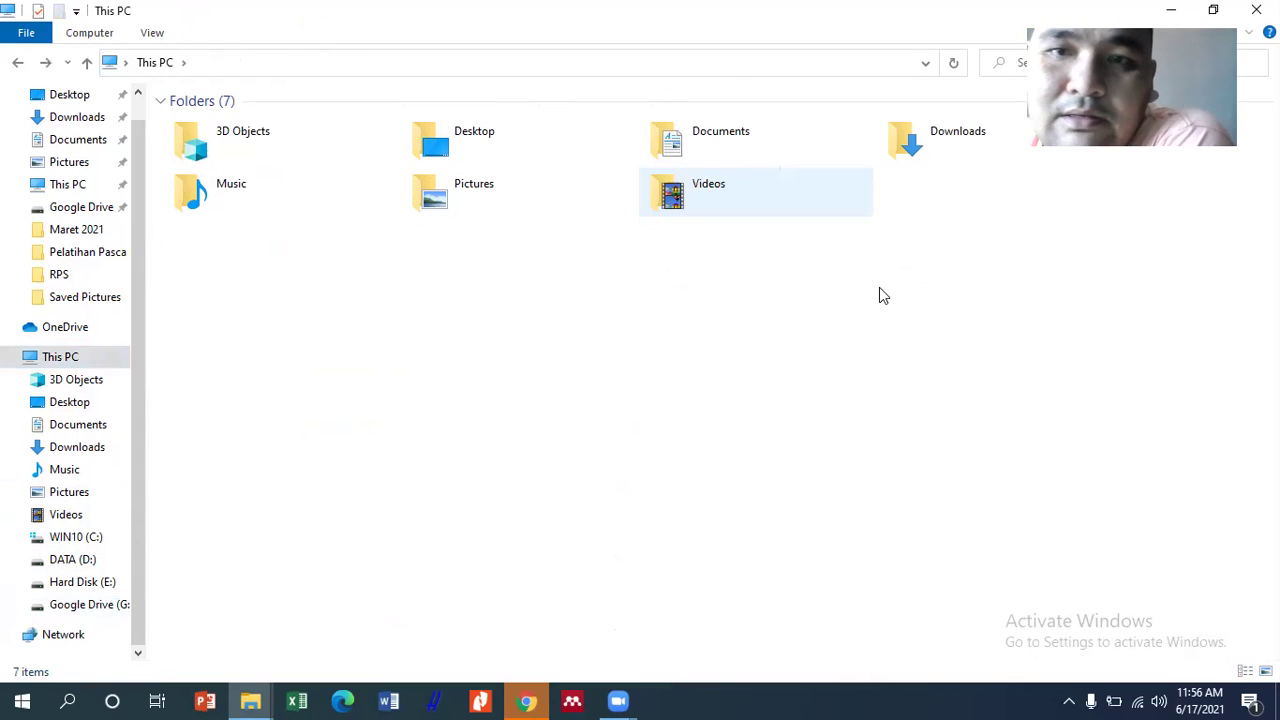